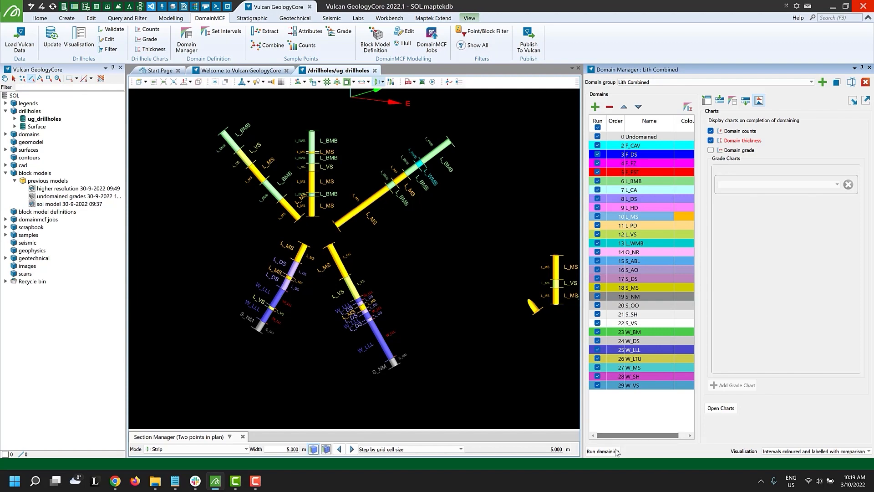
Run domaining for the Lith Combined group and dock the Domain Counts and Domain Thickness charts side by side below the drillhole view
{"action": "left_click", "coordinate": [603, 451]}
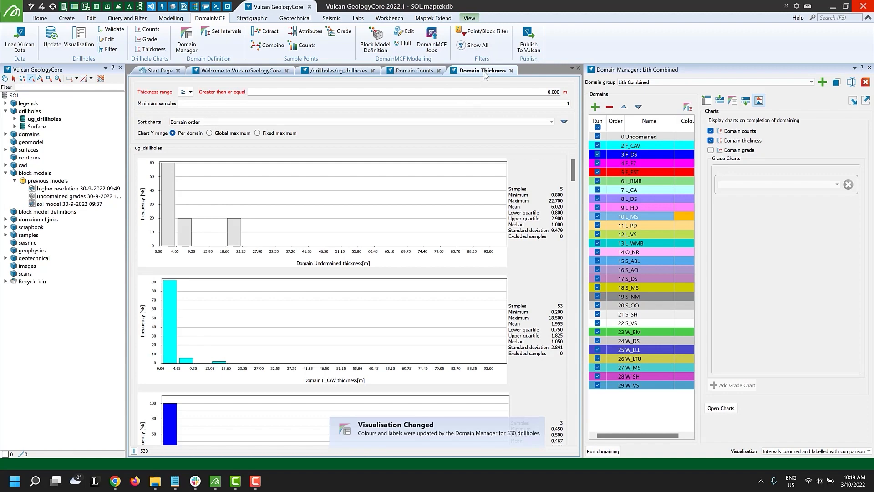
{"action": "left_click_drag", "start_coordinate": [484, 73], "coordinate": [357, 277]}
{"action": "left_click_drag", "start_coordinate": [417, 70], "coordinate": [342, 360]}
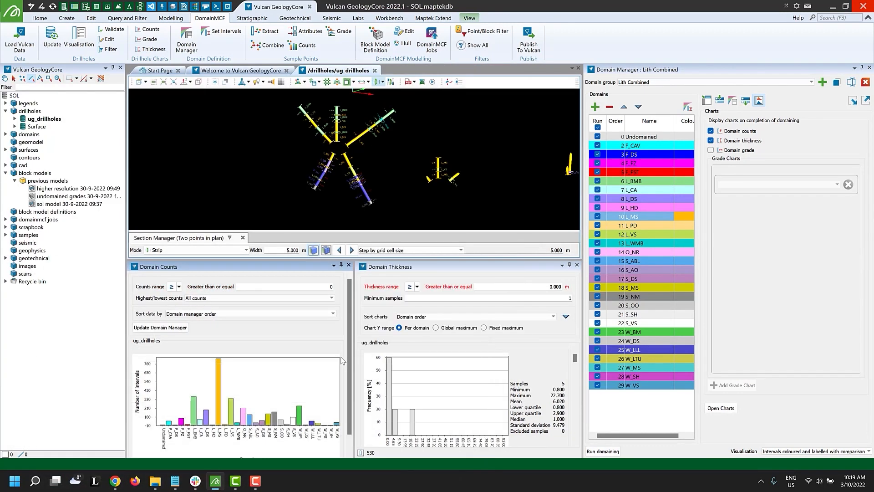
Sort the Domain Counts chart by descending number of intervals
{"action": "left_click", "coordinate": [231, 313]}
{"action": "left_click", "coordinate": [205, 341]}
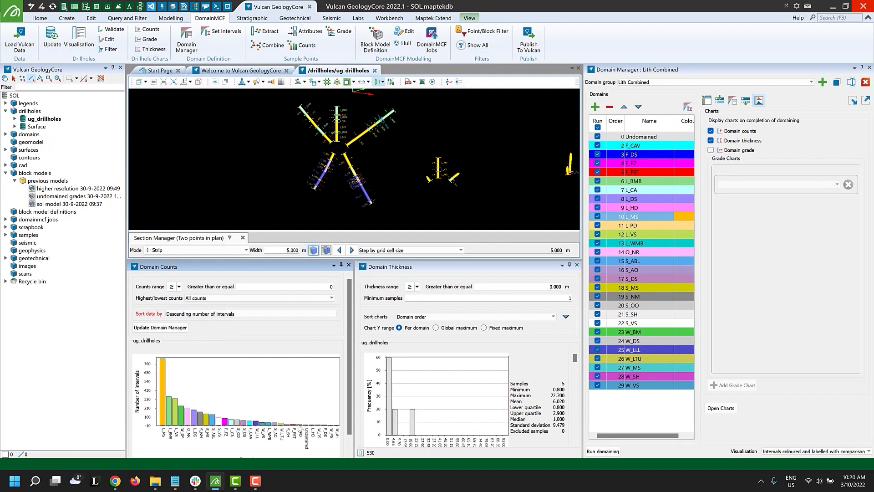
{"action": "mouse_move", "coordinate": [293, 426]}
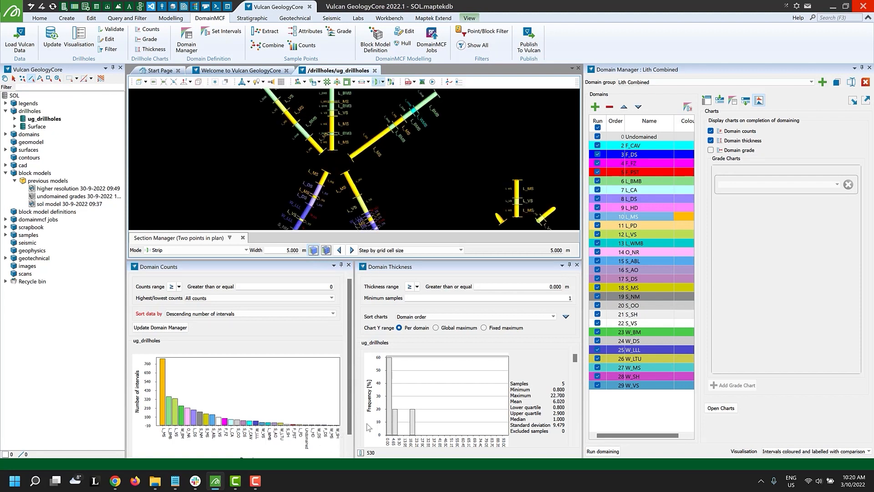
Exclude the seven W domains, W_BM through W_VS, from the run and rerun domaining
{"action": "left_click", "coordinate": [598, 385]}
{"action": "left_click", "coordinate": [597, 367]}
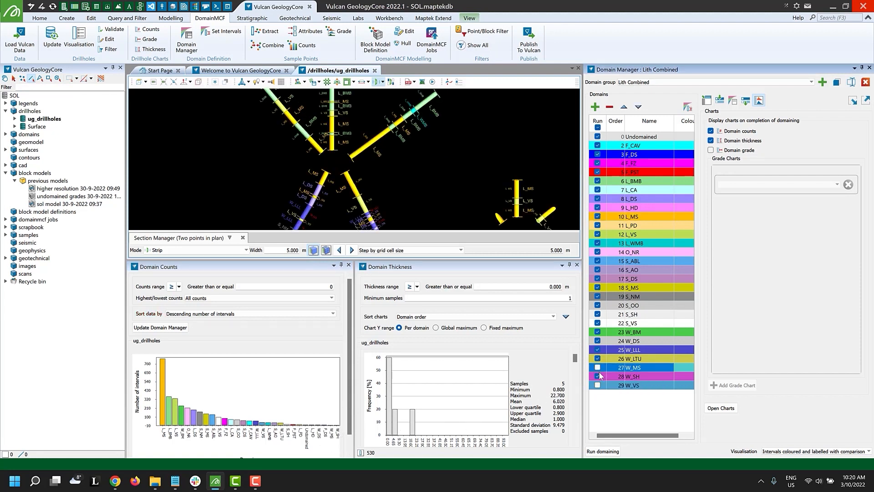
{"action": "left_click", "coordinate": [598, 376]}
{"action": "left_click", "coordinate": [598, 358]}
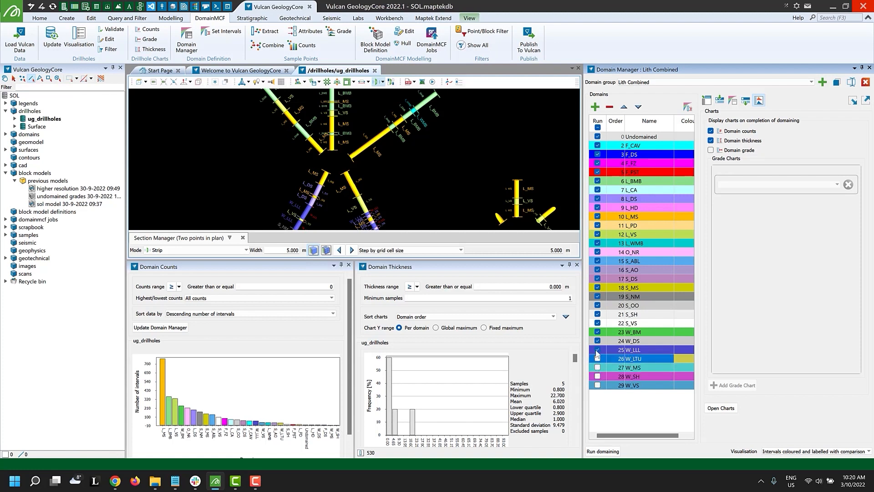
{"action": "left_click", "coordinate": [598, 349]}
{"action": "left_click", "coordinate": [598, 340]}
{"action": "left_click", "coordinate": [598, 332]}
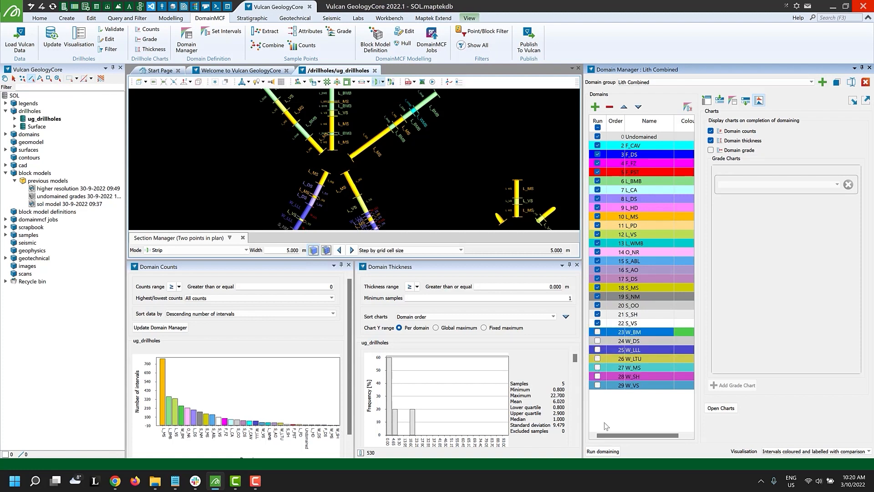
{"action": "left_click", "coordinate": [607, 452]}
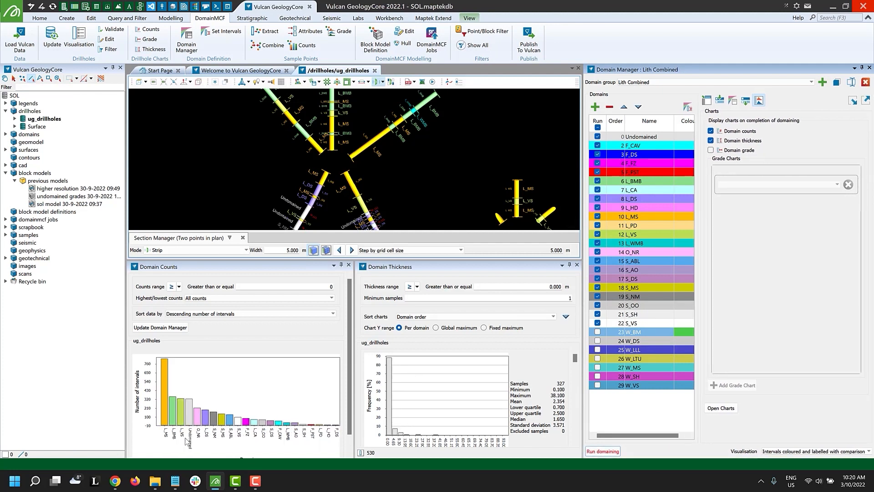
Delete the domains W_BM through W_VS from the Lith Combined group
{"action": "left_click", "coordinate": [643, 137]}
{"action": "left_click", "coordinate": [666, 330]}
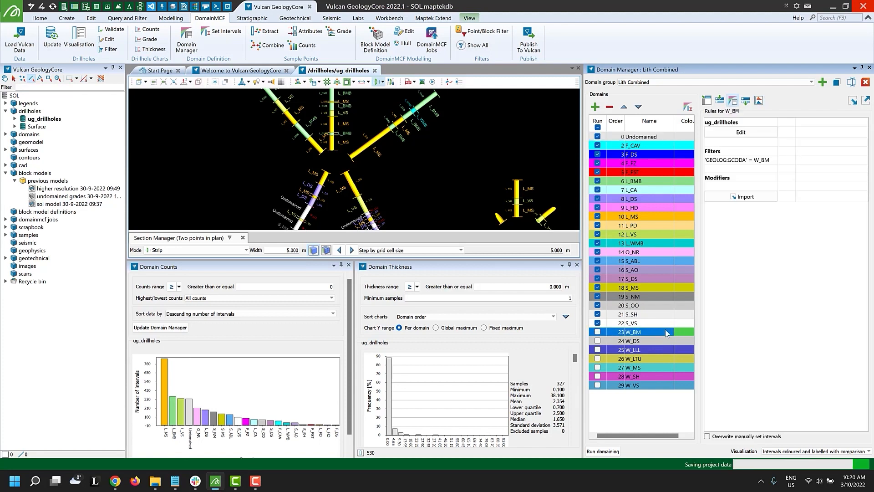
{"action": "left_click", "coordinate": [670, 385], "text": "shift"}
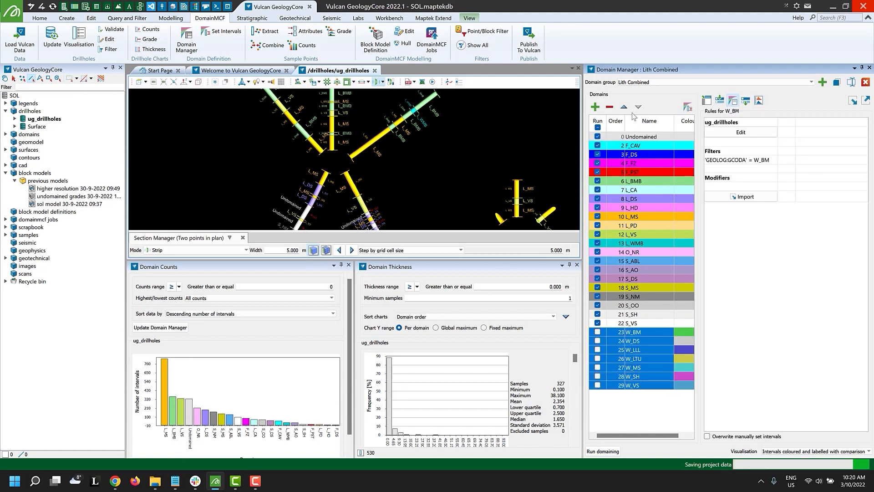
{"action": "left_click", "coordinate": [610, 107]}
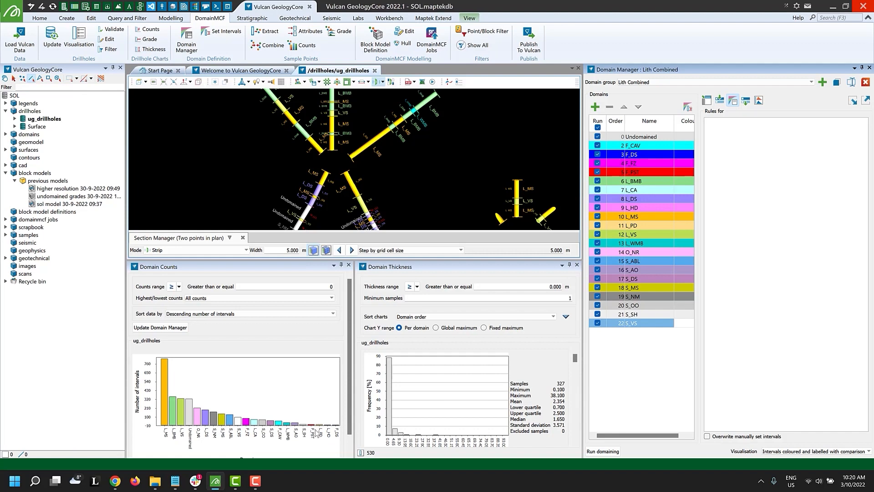
Create a new domain named "F combined" in the Lith Combined group
{"action": "left_click", "coordinate": [595, 106]}
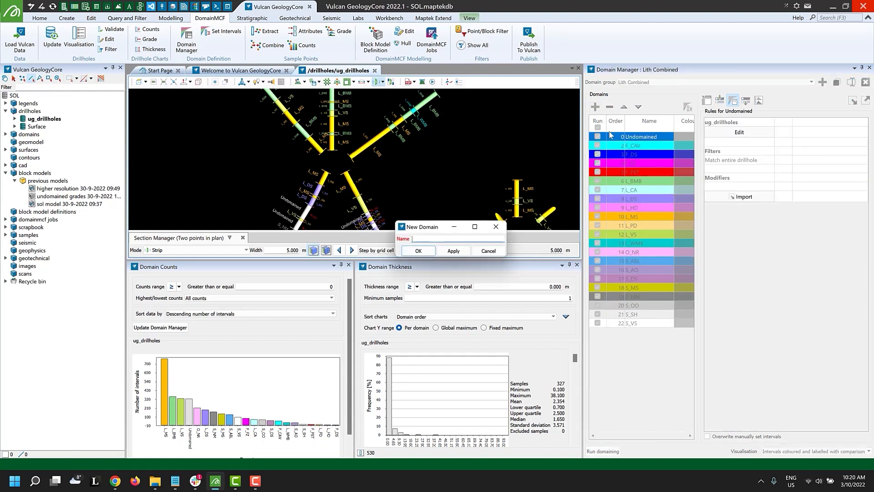
{"action": "type", "text": "F combined"}
{"action": "key", "text": "Return"}
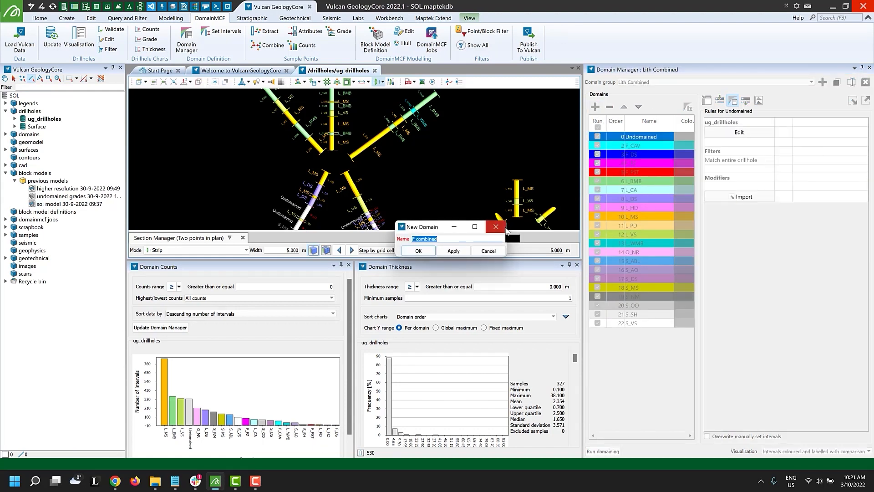
Define the F combined rule for ug_drillholes so that GEOLOG:GCODA matches F*
{"action": "left_click", "coordinate": [728, 132]}
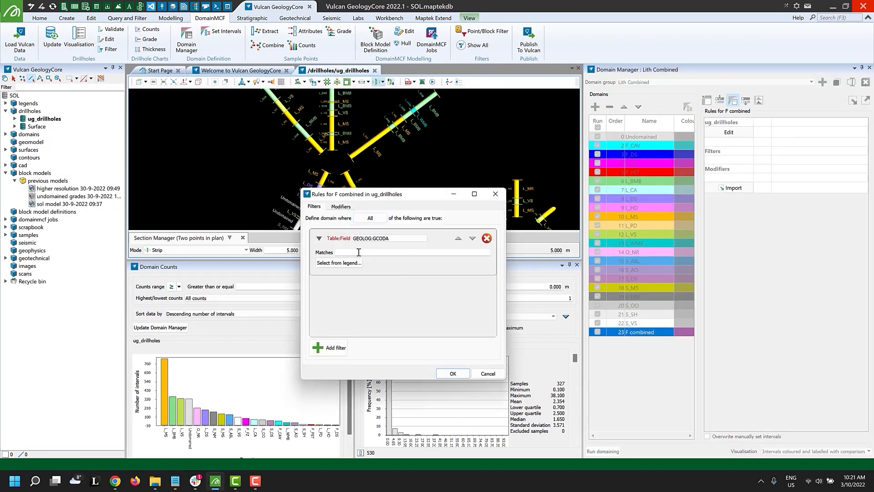
{"action": "left_click", "coordinate": [358, 252]}
{"action": "type", "text": "F*"}
{"action": "left_click", "coordinate": [339, 263]}
{"action": "left_click", "coordinate": [491, 202]}
{"action": "left_click", "coordinate": [453, 372]}
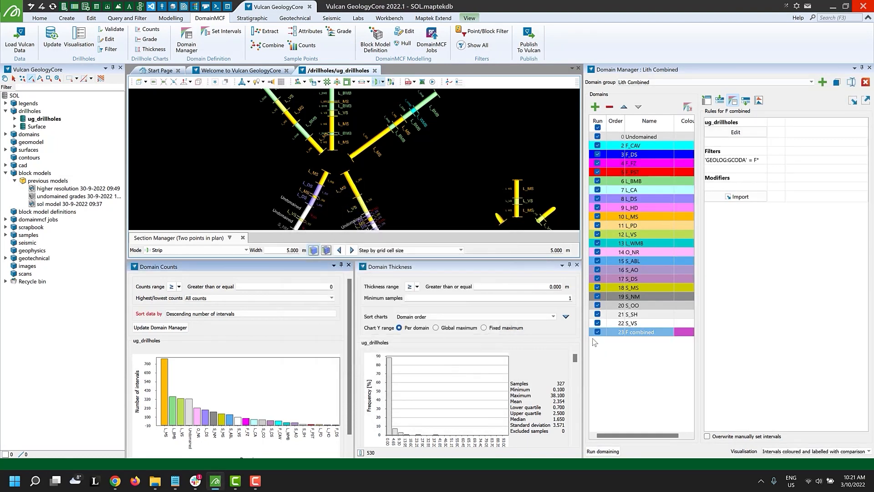
Exclude the F_DS, F_FZ and F_PST domains from the run and rerun domaining
{"action": "left_click", "coordinate": [597, 155]}
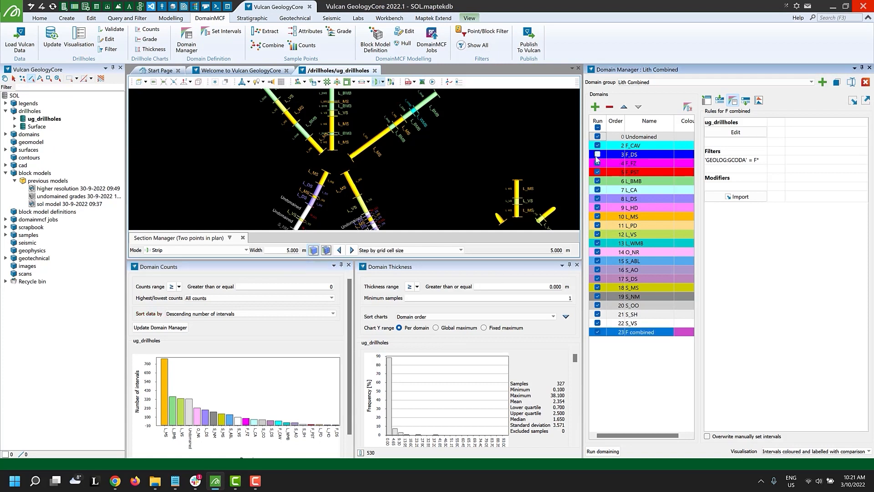
{"action": "left_click", "coordinate": [597, 163]}
{"action": "left_click", "coordinate": [597, 173]}
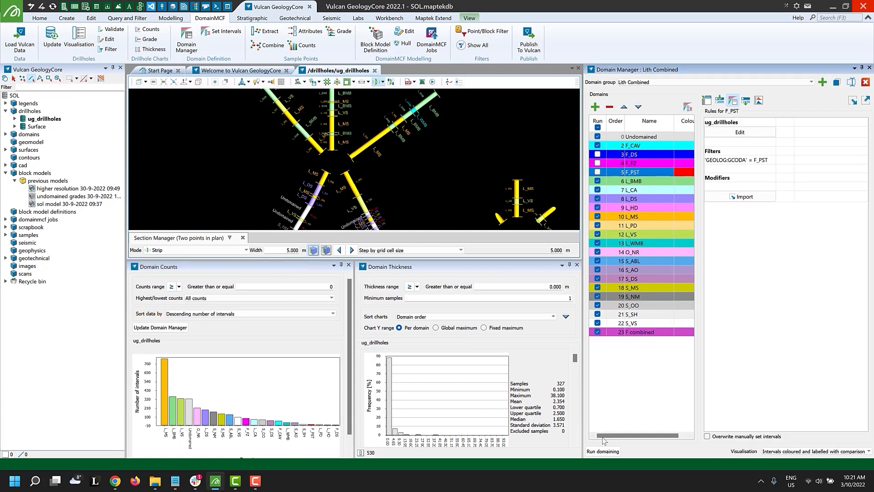
{"action": "left_click", "coordinate": [602, 451]}
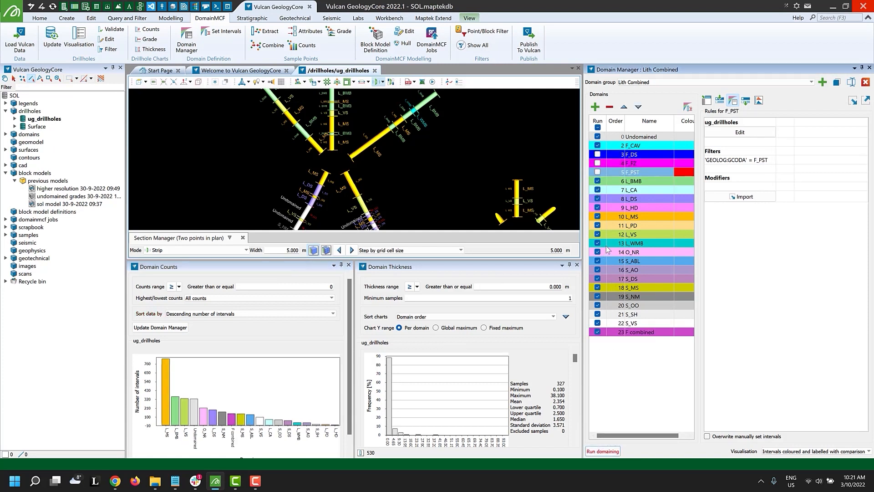
Set the L_DS domain's GEOLOG:GCODA filter to match both L_DS and L_HD
{"action": "left_click", "coordinate": [632, 199]}
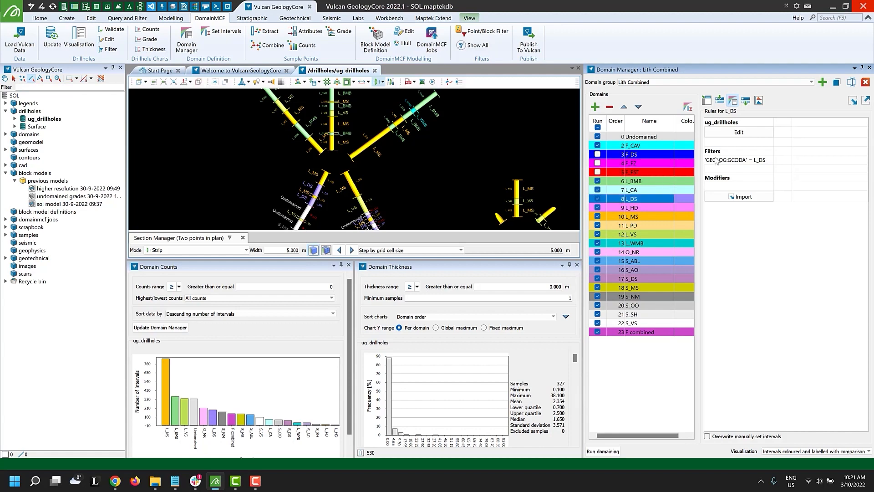
{"action": "left_click", "coordinate": [720, 136]}
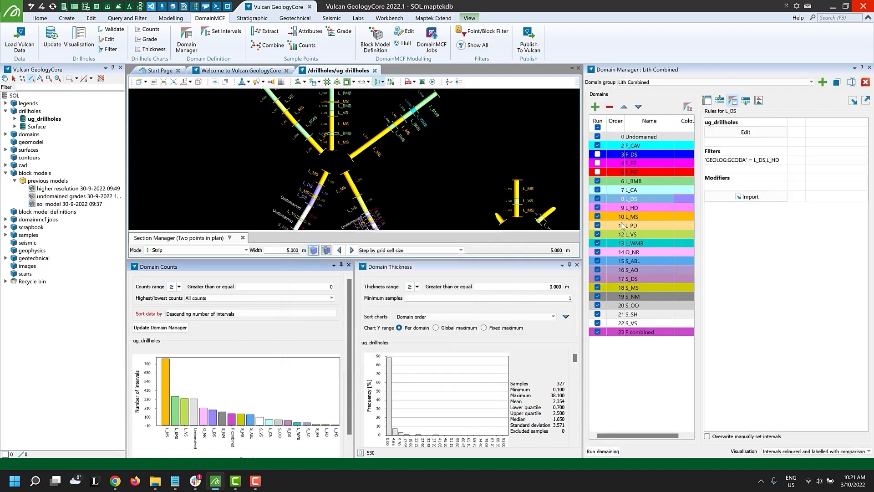
{"action": "left_click", "coordinate": [452, 373]}
Delete the separate L_HD domain and rerun domaining
{"action": "left_click", "coordinate": [637, 206]}
{"action": "left_click", "coordinate": [609, 107]}
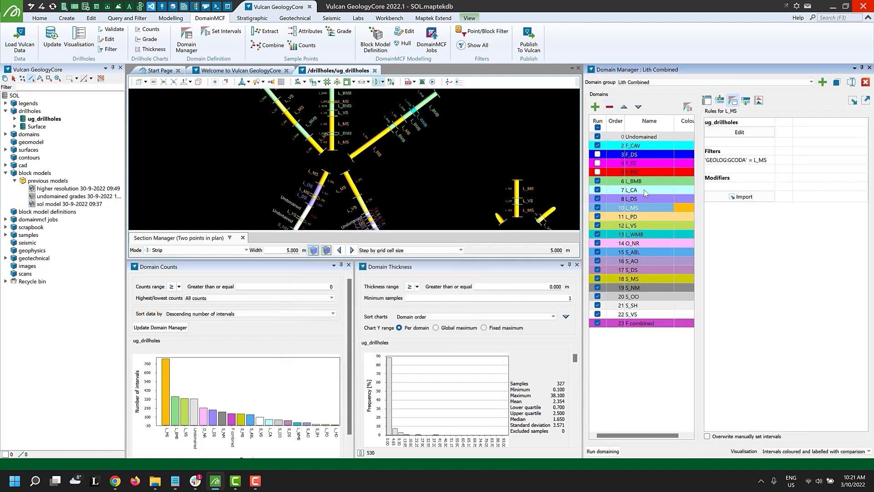
{"action": "left_click", "coordinate": [642, 199]}
{"action": "left_click", "coordinate": [609, 451]}
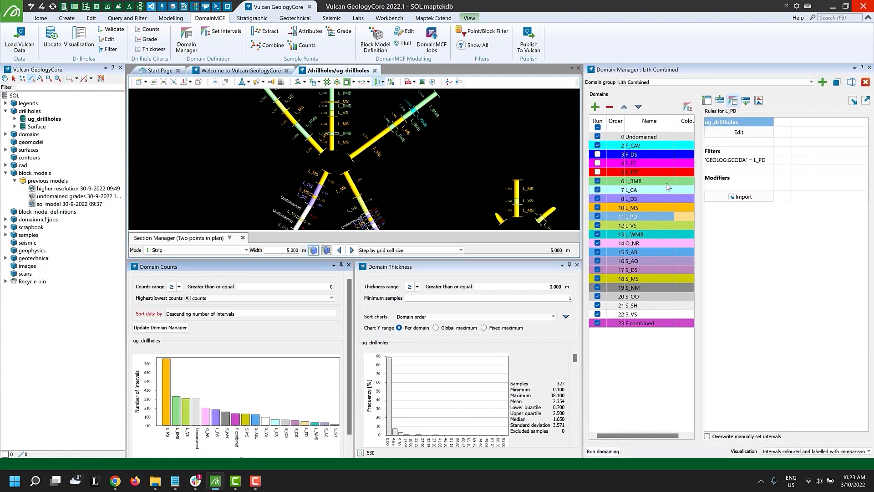
Add a Combine by thickness postprocessing modifier for intervals less than or equal to 1.000 m and rerun domaining
{"action": "scroll", "coordinate": [497, 371], "scroll_direction": "down", "scroll_amount": 3}
{"action": "scroll", "coordinate": [498, 369], "scroll_direction": "down", "scroll_amount": 6}
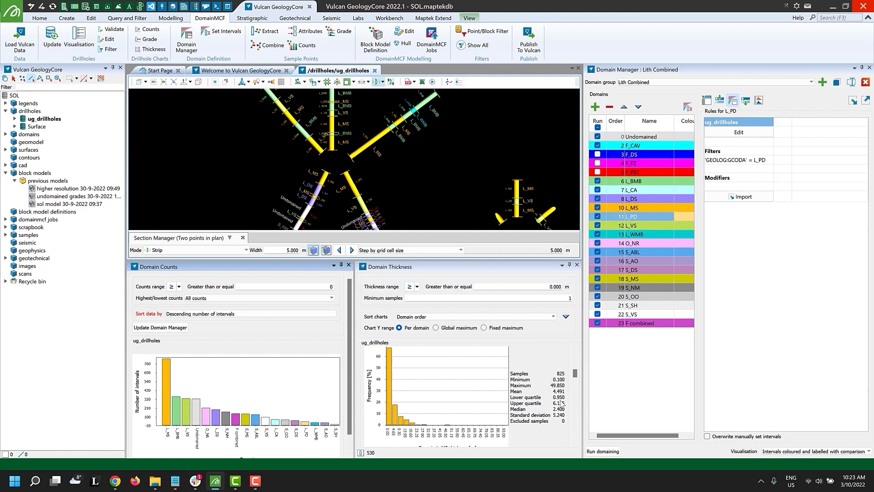
{"action": "scroll", "coordinate": [342, 214], "scroll_direction": "up", "scroll_amount": 3}
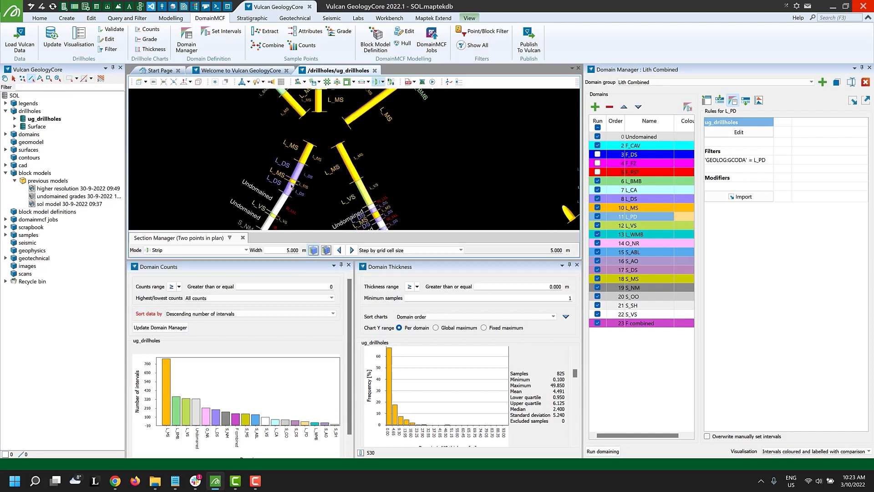
{"action": "left_click", "coordinate": [291, 184]}
{"action": "scroll", "coordinate": [293, 185], "scroll_direction": "up", "scroll_amount": 2}
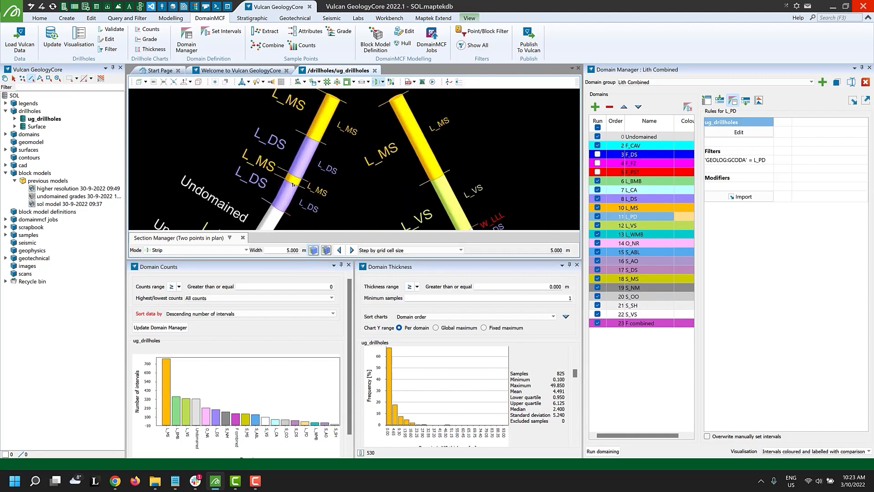
{"action": "left_click", "coordinate": [745, 101]}
{"action": "left_click", "coordinate": [781, 127]}
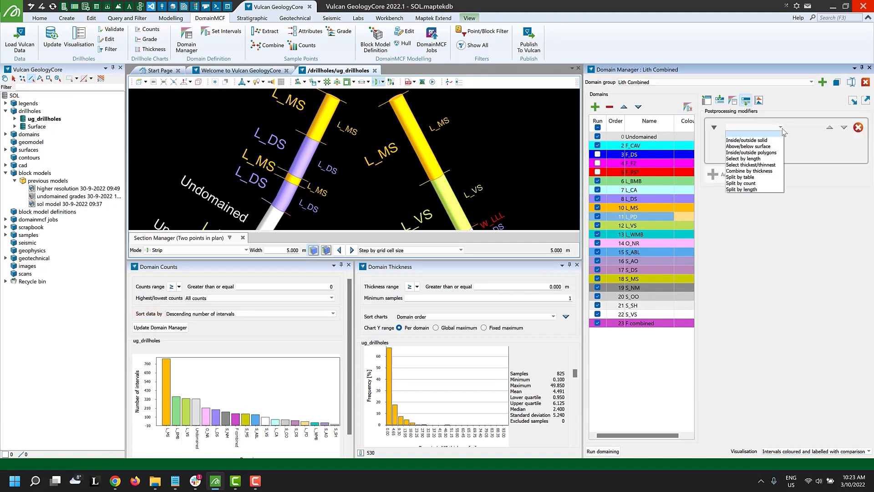
{"action": "left_click", "coordinate": [749, 171]}
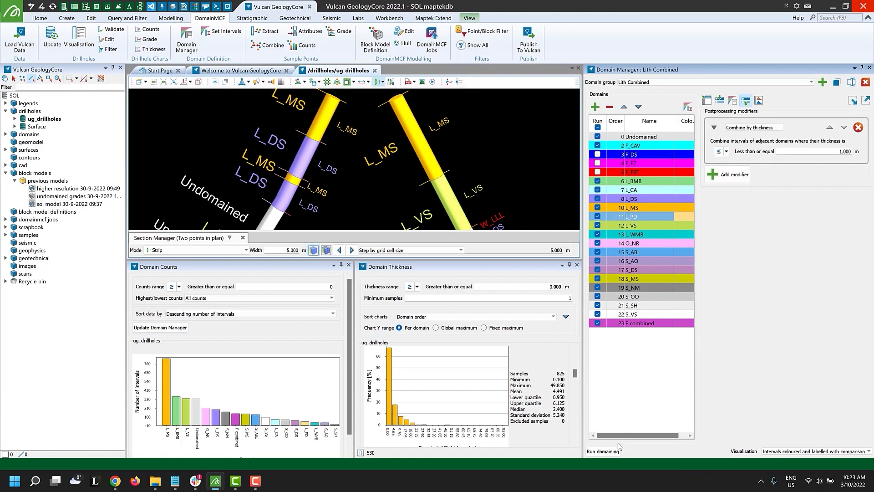
{"action": "left_click", "coordinate": [604, 451]}
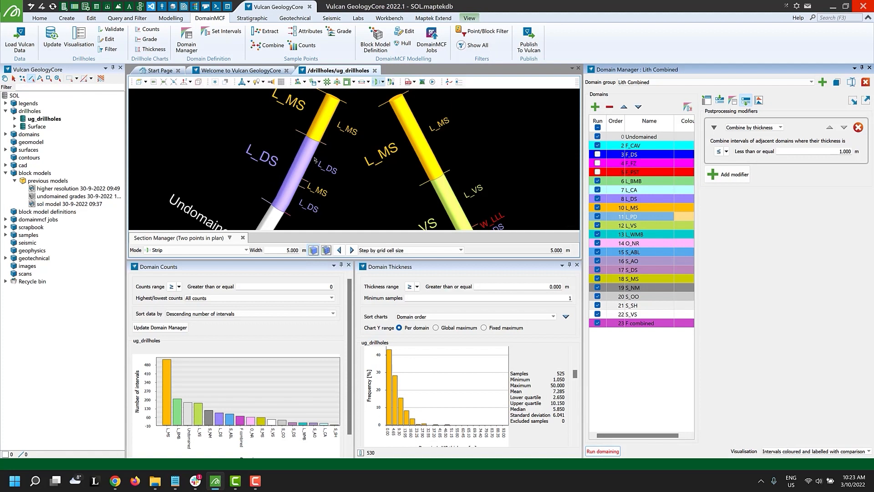
{"action": "scroll", "coordinate": [315, 160], "scroll_direction": "down", "scroll_amount": 3}
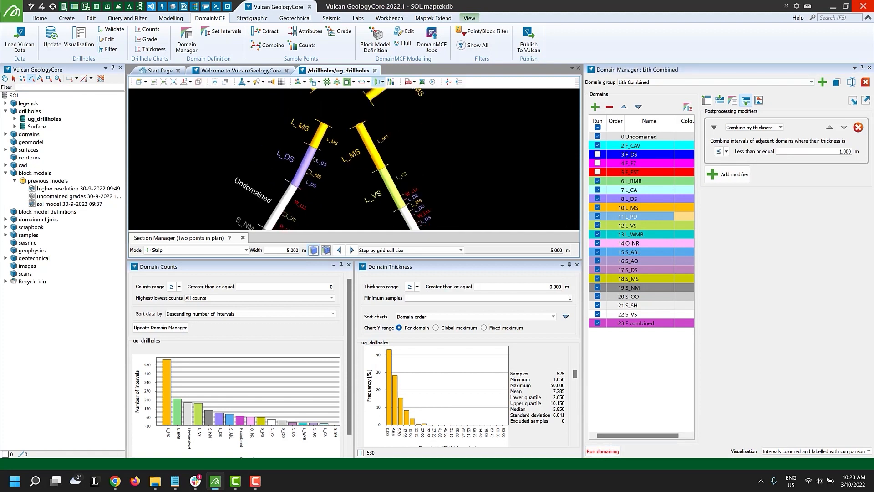
{"action": "scroll", "coordinate": [314, 159], "scroll_direction": "down", "scroll_amount": 2}
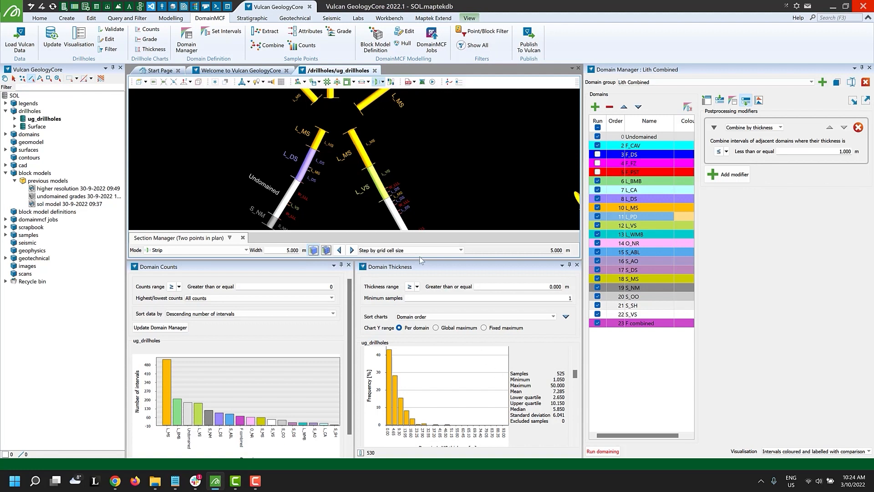
Close the Domain Counts chart and turn off its display on completion of domaining
{"action": "left_click", "coordinate": [348, 264]}
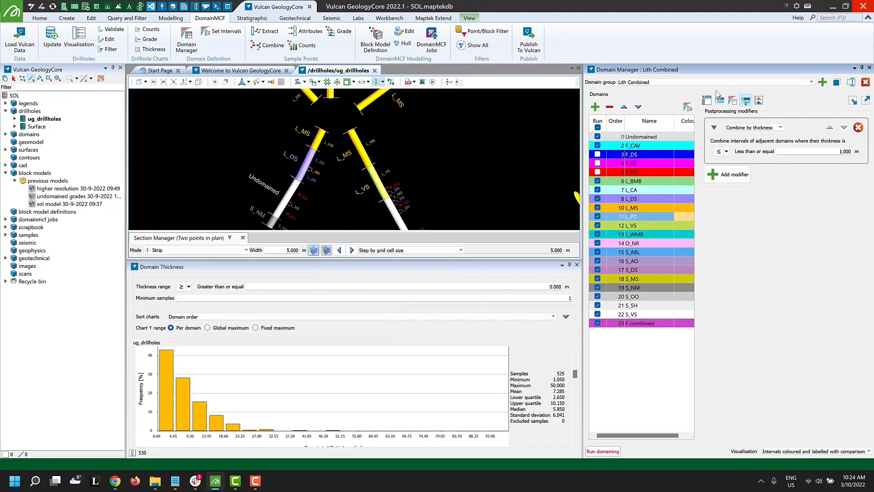
{"action": "left_click", "coordinate": [758, 101]}
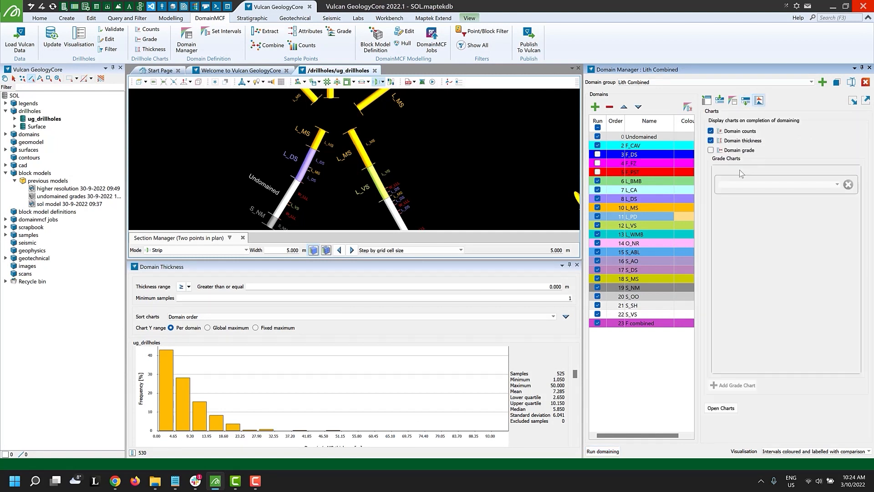
{"action": "left_click", "coordinate": [738, 131]}
Rerun domaining with an added Split by length postprocessing modifier at 0.300 m and close the Domain Thickness chart
{"action": "left_click", "coordinate": [745, 100]}
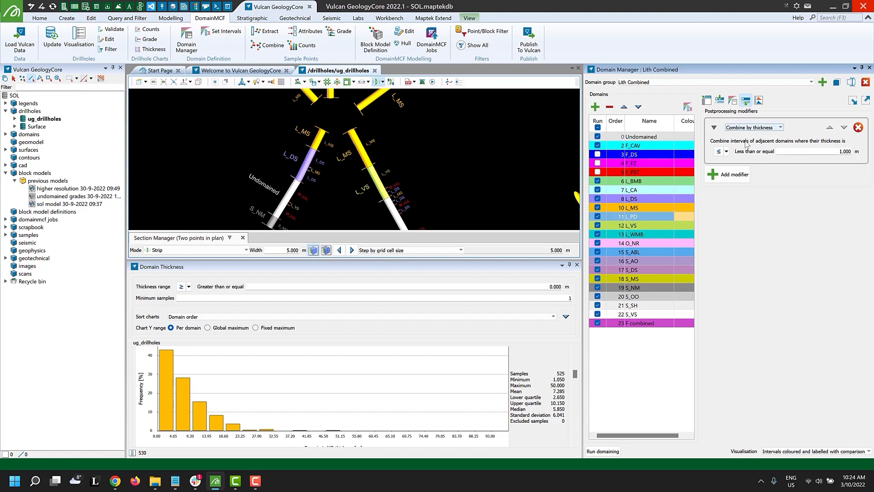
{"action": "left_click", "coordinate": [733, 174]}
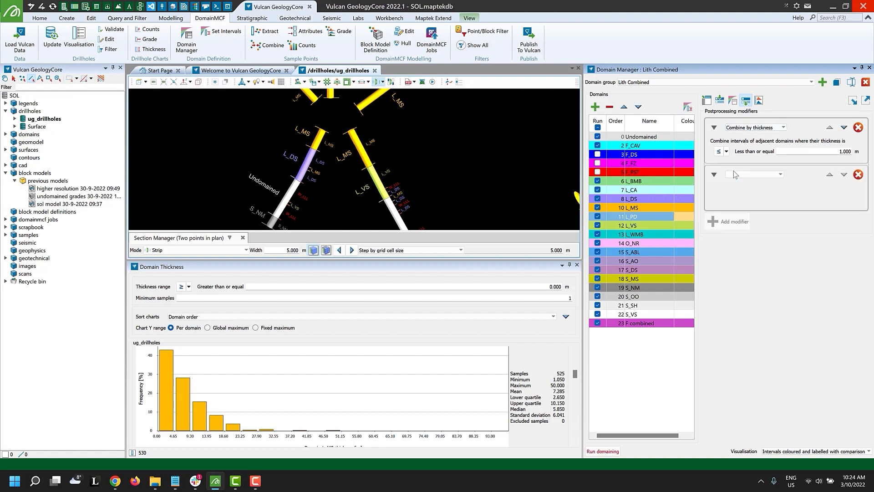
{"action": "left_click", "coordinate": [773, 173]}
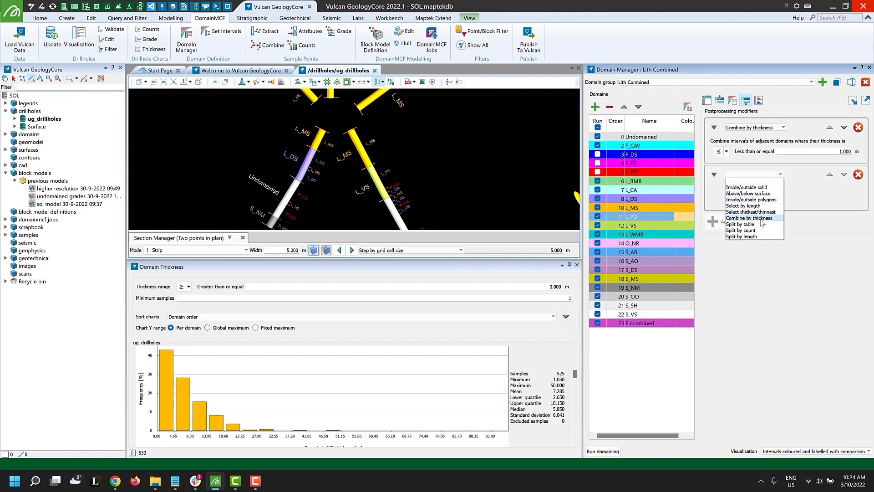
{"action": "left_click", "coordinate": [757, 236]}
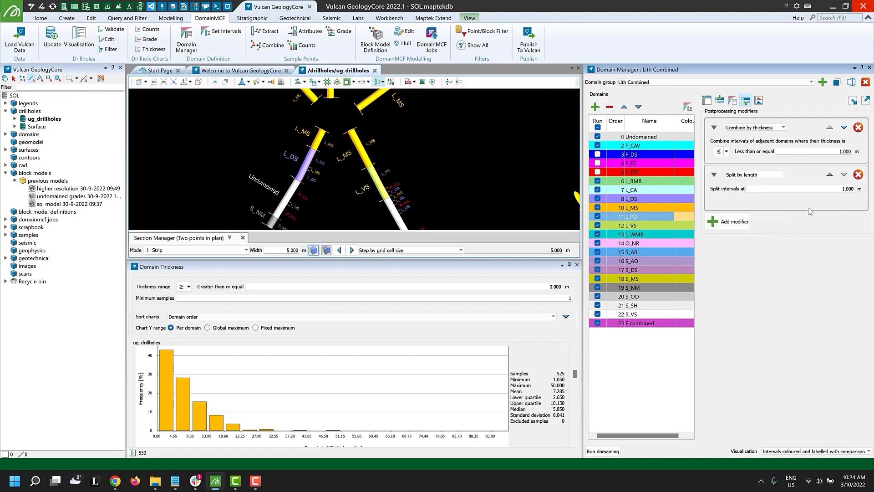
{"action": "type", "text": "0.3"}
{"action": "left_click", "coordinate": [615, 451]}
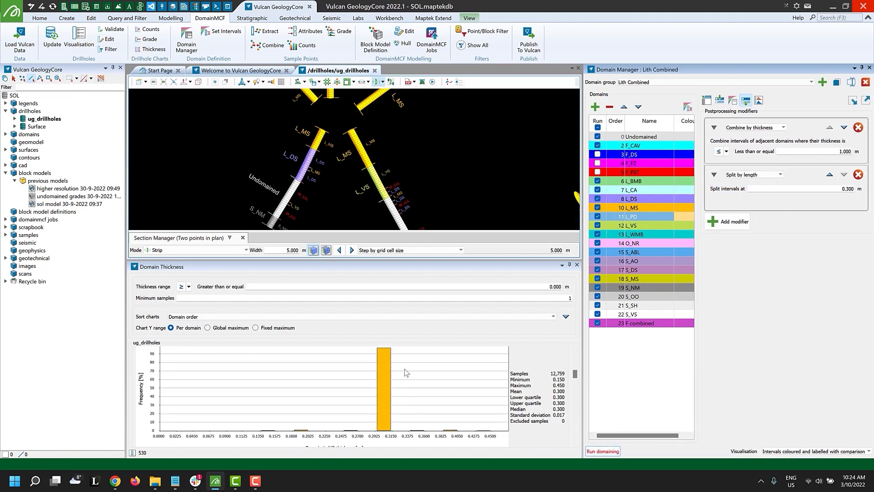
{"action": "mouse_move", "coordinate": [385, 363]}
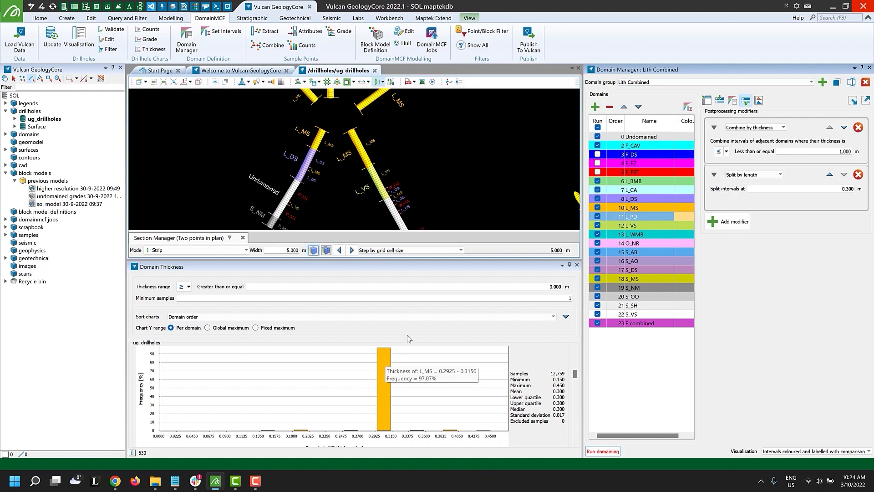
{"action": "left_click", "coordinate": [576, 265]}
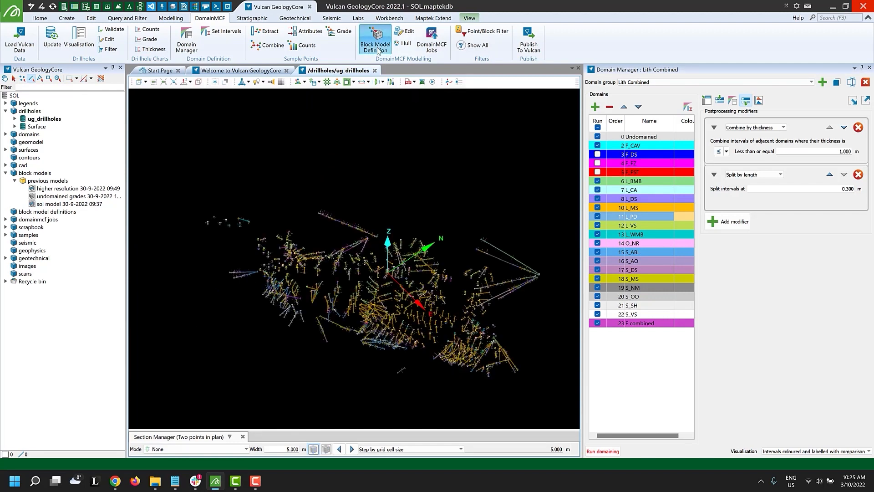
Create the SOL block model definition from ug_drillholes, filtering outliers in plan and expanding the extent by 5 m margins
{"action": "left_click", "coordinate": [376, 45]}
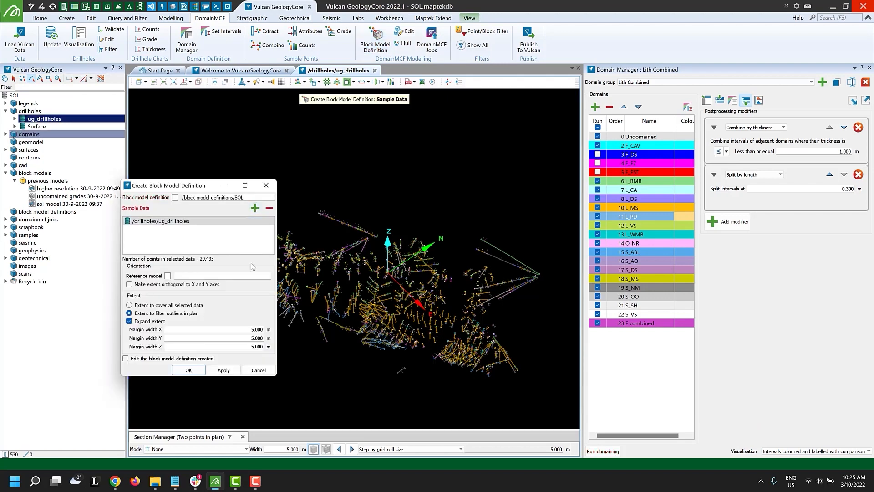
{"action": "left_click", "coordinate": [166, 285]}
{"action": "left_click", "coordinate": [166, 286]}
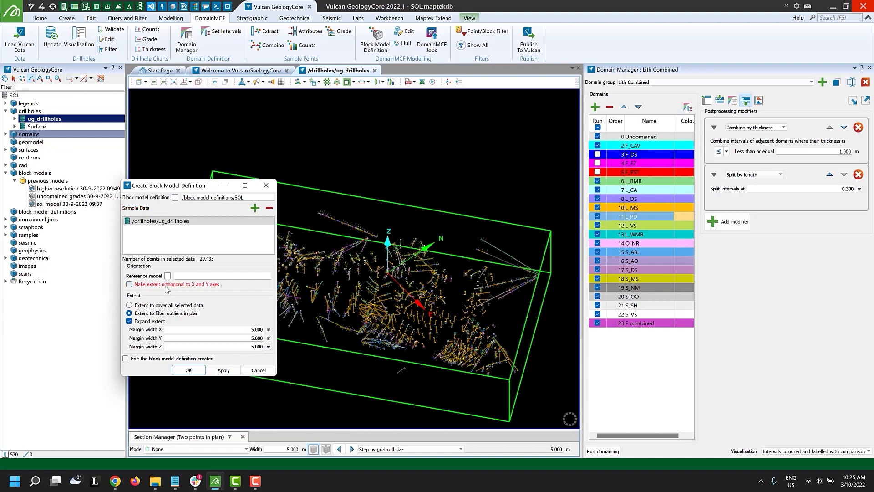
{"action": "left_click", "coordinate": [188, 370]}
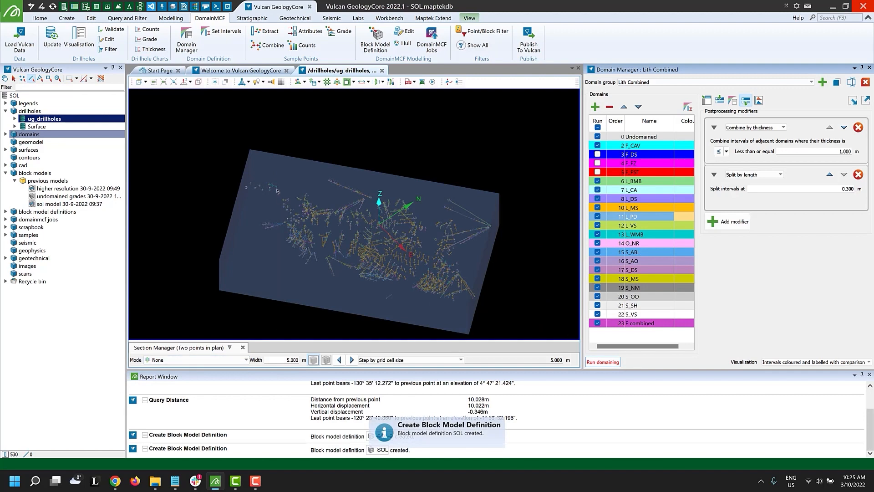
Open the SOL block model definition for editing and measure the distance between two neighbouring drillholes
{"action": "left_click", "coordinate": [287, 219]}
{"action": "left_click", "coordinate": [406, 35]}
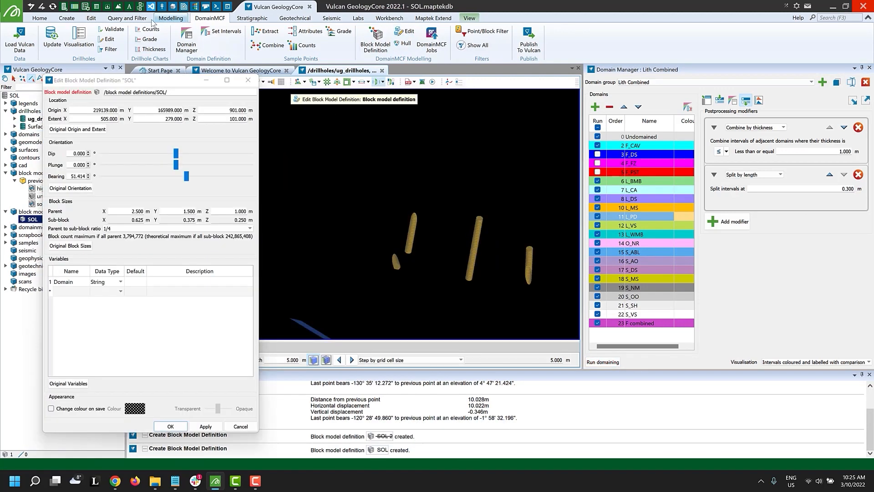
{"action": "left_click", "coordinate": [127, 18]}
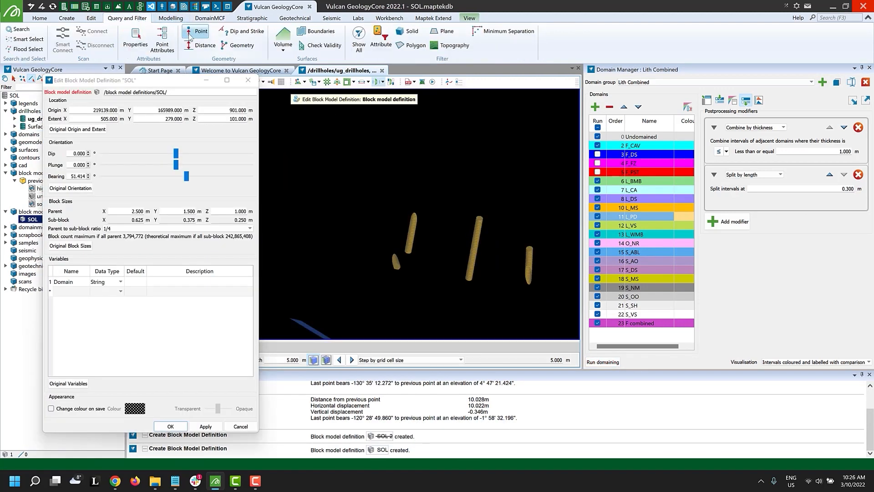
{"action": "left_click", "coordinate": [200, 45]}
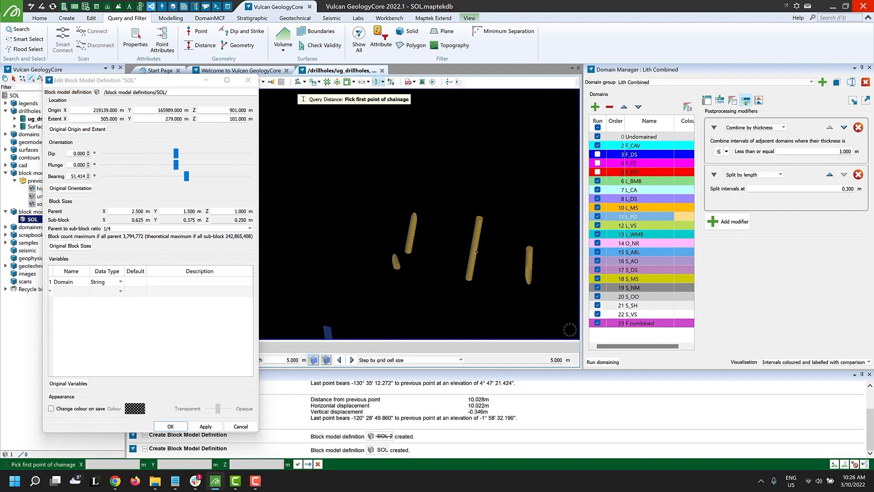
{"action": "left_click", "coordinate": [476, 251]}
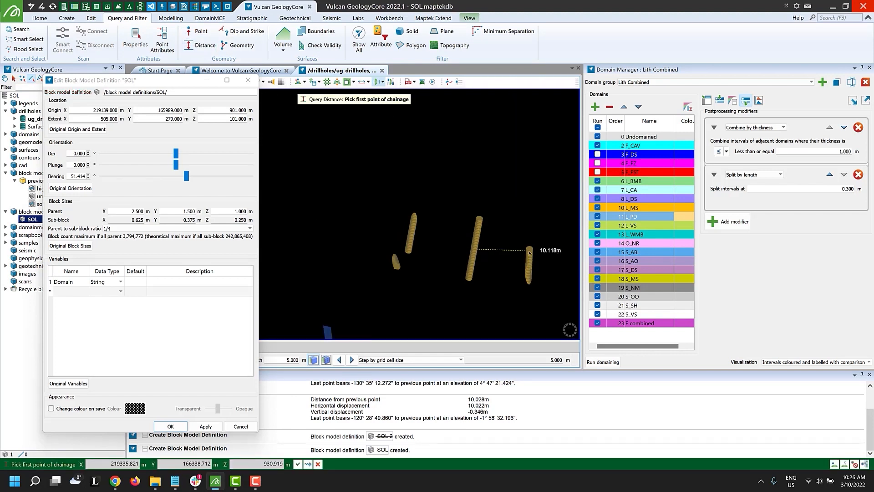
Set the parent block size to 10 m in X, 10 m in Y and 6 m in Z, and auto-resolve the extent
{"action": "double_click", "coordinate": [135, 211]}
{"action": "type", "text": "10"}
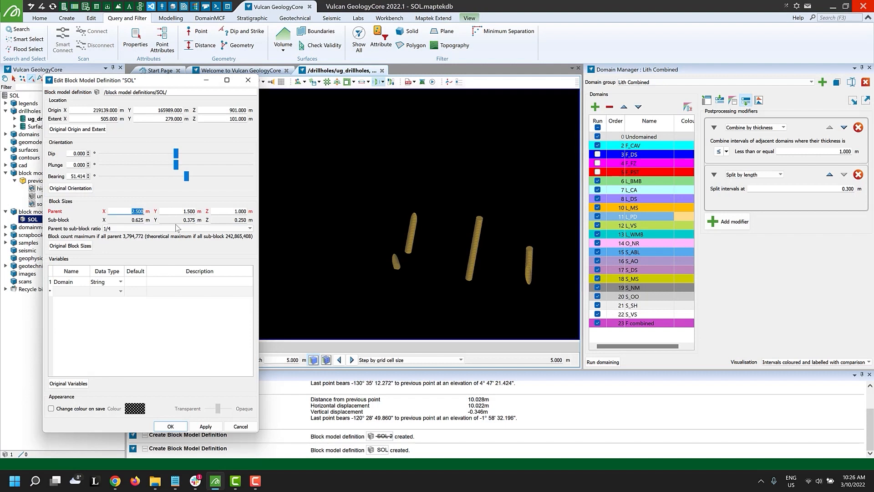
{"action": "key", "text": "Tab"}
{"action": "type", "text": "10"}
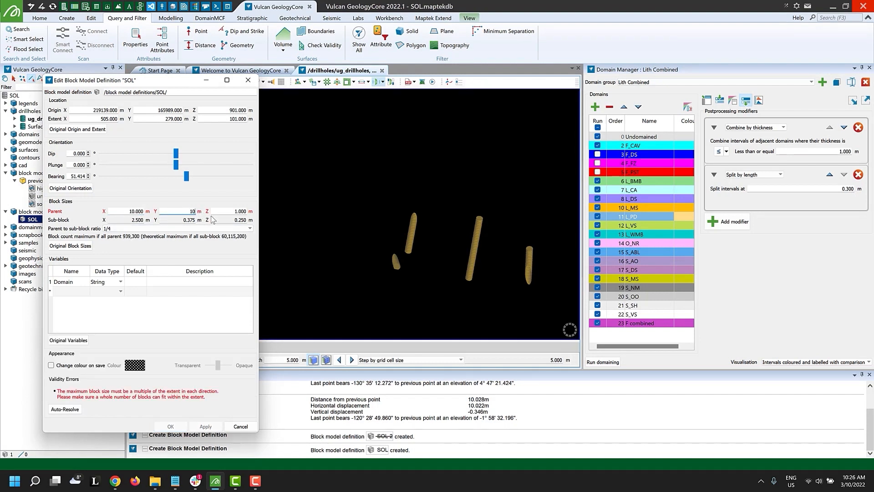
{"action": "key", "text": "Tab"}
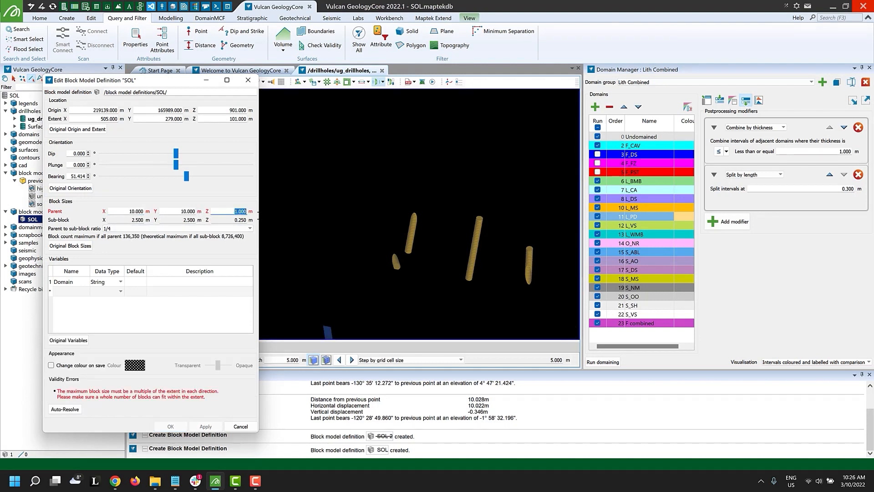
{"action": "type", "text": "6"}
{"action": "left_click", "coordinate": [65, 408]}
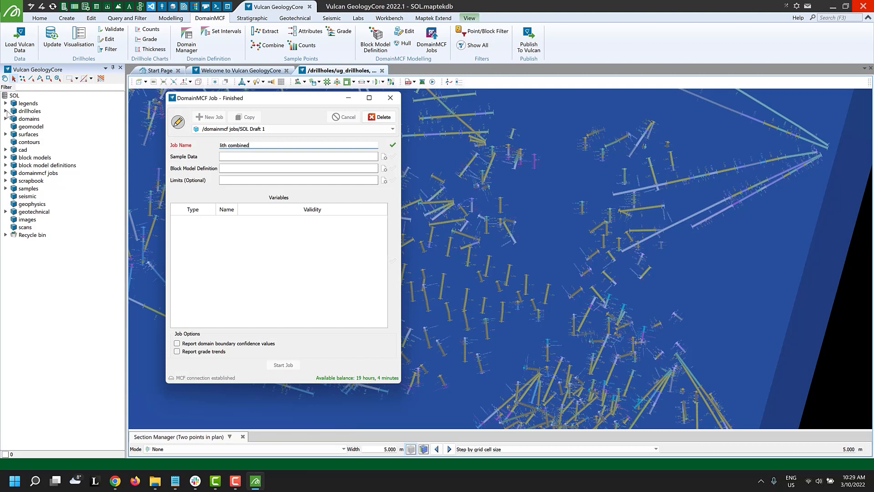
Assign ug_drillholes as the job's sample data, extracting mid points from the Lith Combined interval table into /samples
{"action": "left_click", "coordinate": [6, 110]}
{"action": "left_click_drag", "start_coordinate": [43, 118], "coordinate": [233, 157]}
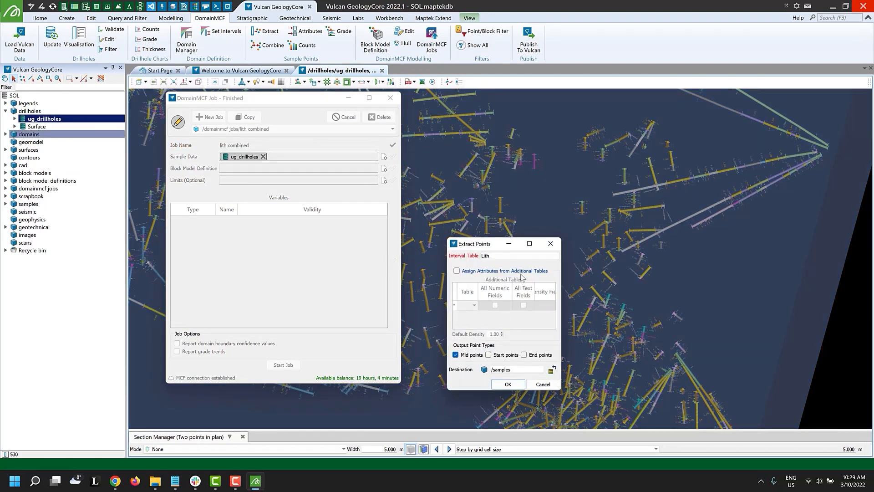
{"action": "left_click", "coordinate": [516, 258]}
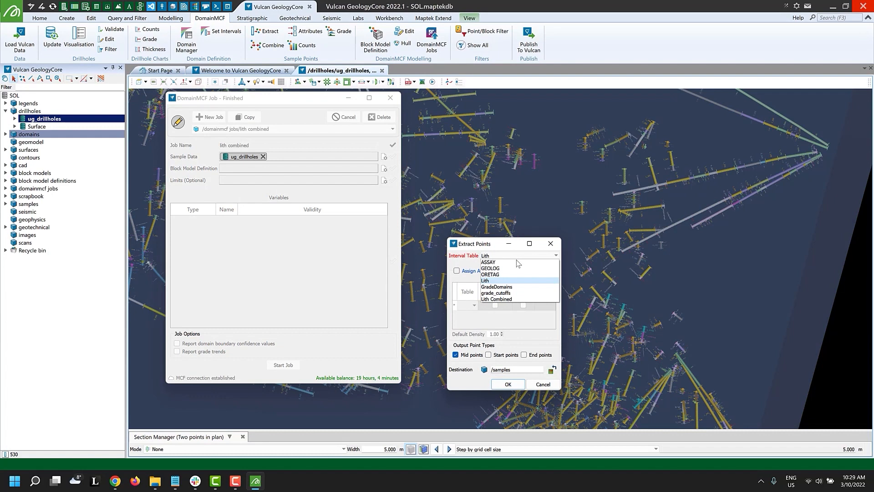
{"action": "left_click", "coordinate": [520, 299]}
{"action": "left_click", "coordinate": [508, 385]}
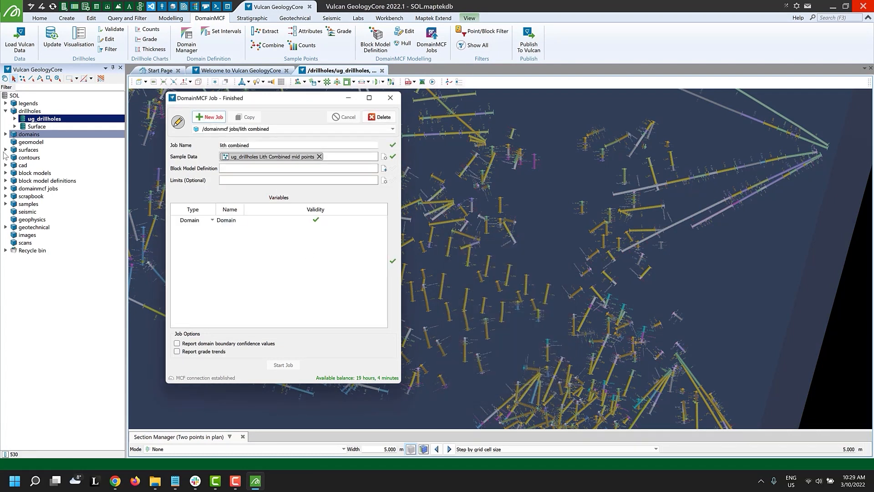
Assign the SOL block model definition to the lith combined job and start the domain prediction
{"action": "left_click", "coordinate": [5, 180]}
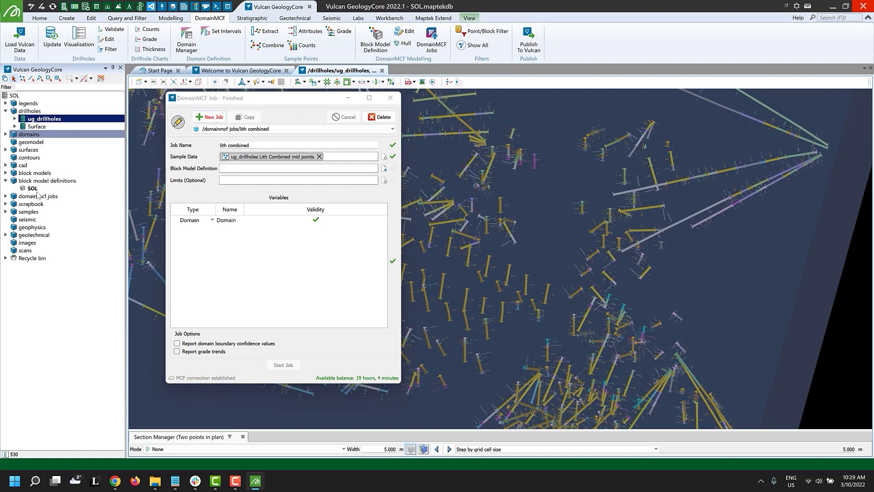
{"action": "left_click_drag", "start_coordinate": [32, 188], "coordinate": [268, 168]}
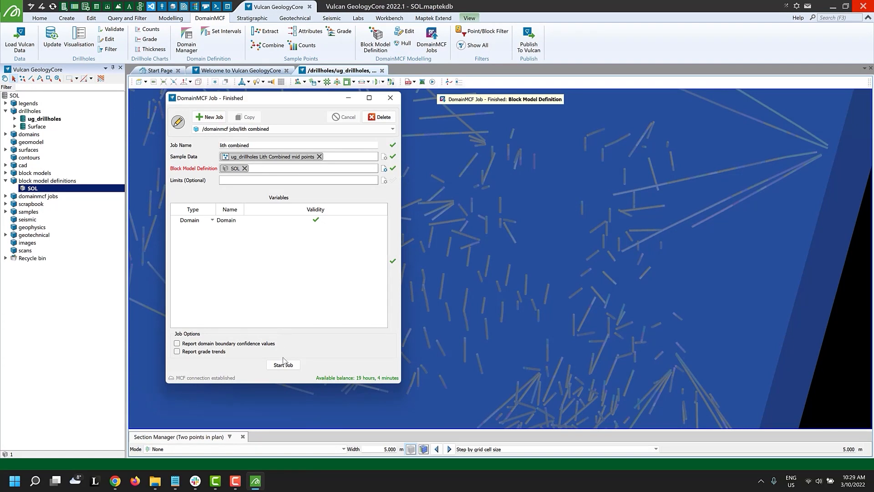
{"action": "left_click", "coordinate": [283, 364]}
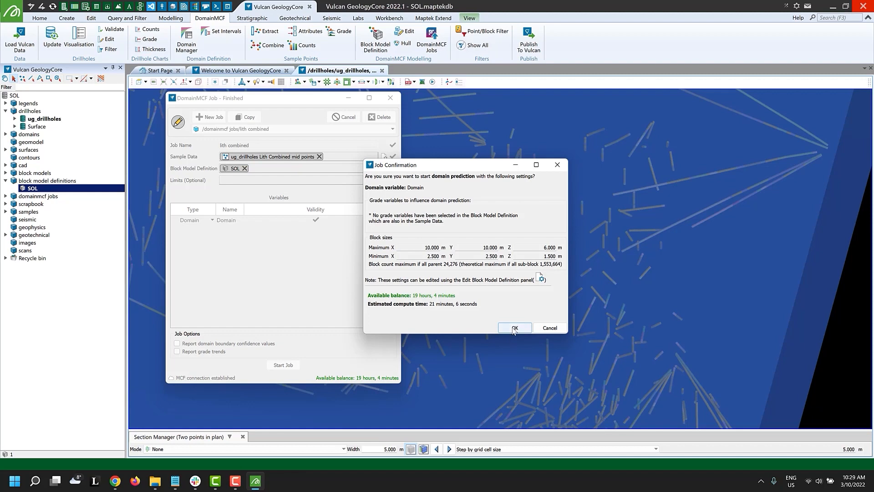
{"action": "left_click", "coordinate": [513, 327]}
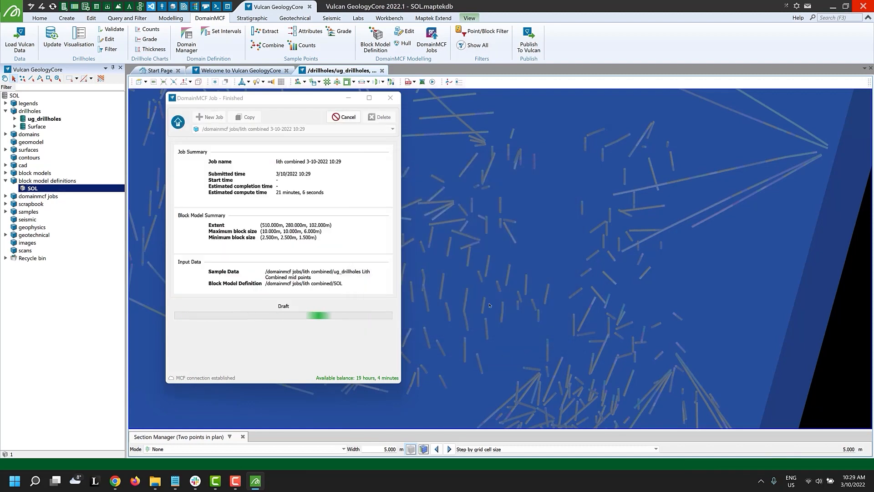
{"action": "mouse_move", "coordinate": [490, 305]}
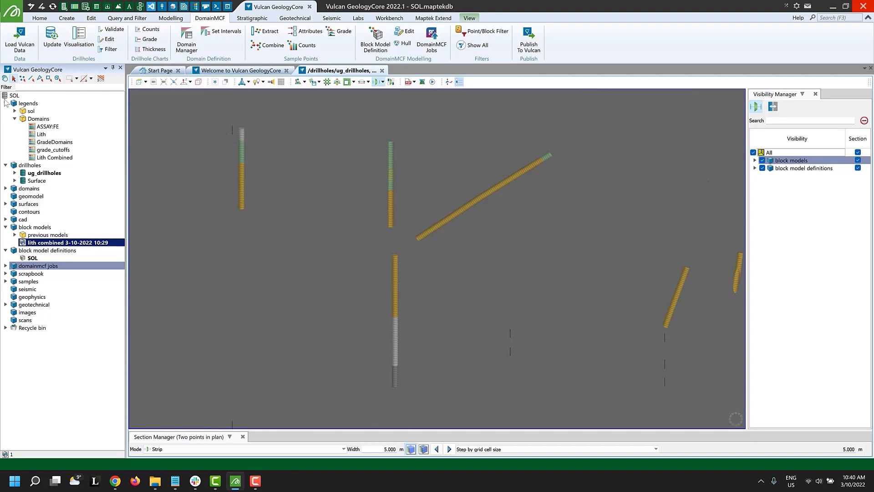
Colour the lith combined block model with the Lith Combined legend and compare it with the drillholes in section
{"action": "left_click_drag", "start_coordinate": [53, 157], "coordinate": [343, 208]}
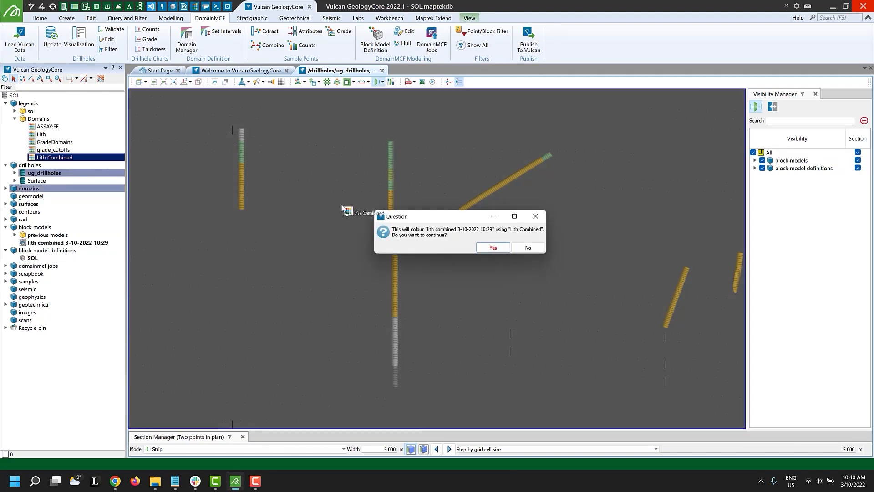
{"action": "left_click", "coordinate": [493, 247]}
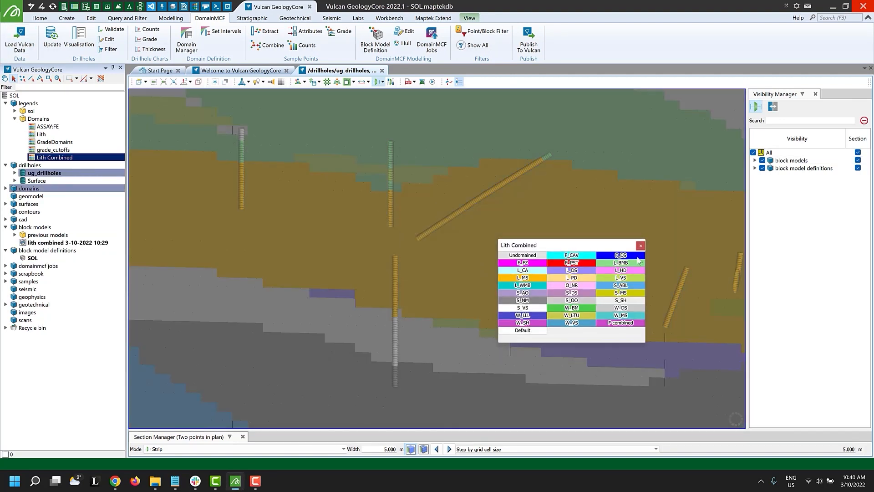
{"action": "left_click", "coordinate": [640, 245]}
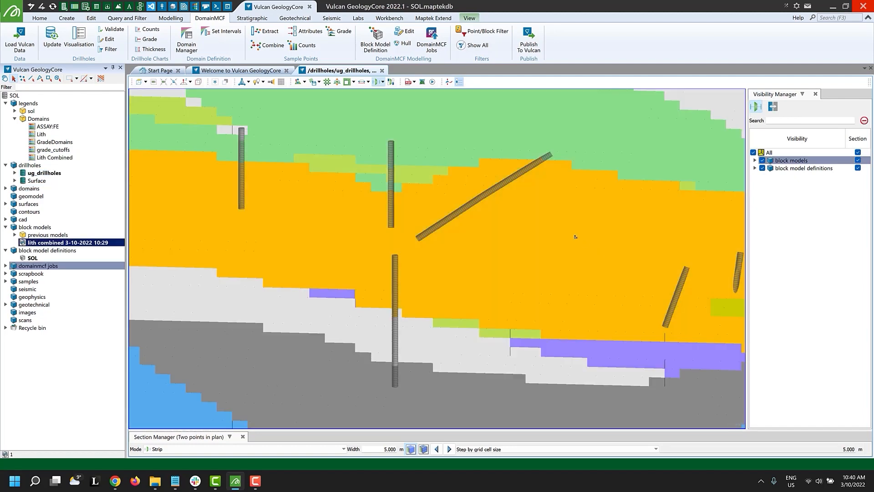
{"action": "left_click", "coordinate": [50, 393]}
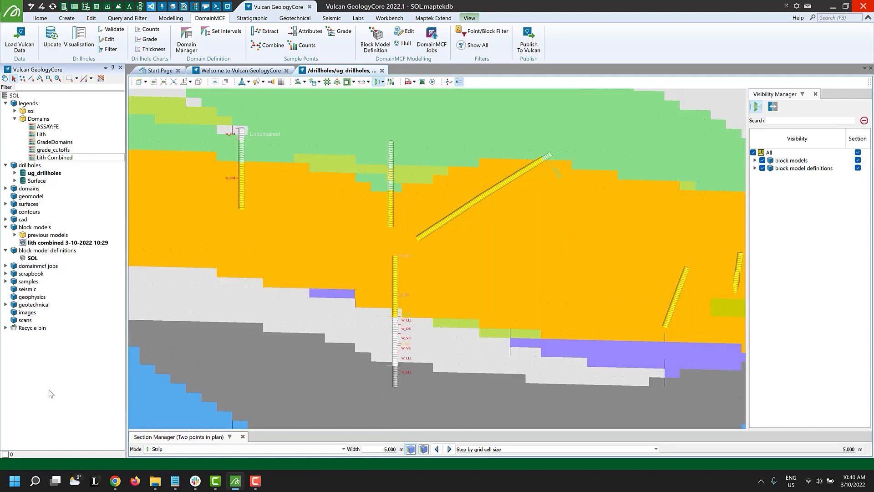
{"action": "scroll", "coordinate": [311, 274], "scroll_direction": "down", "scroll_amount": 2}
{"action": "left_click_drag", "start_coordinate": [311, 274], "coordinate": [373, 249]}
{"action": "scroll", "coordinate": [446, 308], "scroll_direction": "up", "scroll_amount": 1}
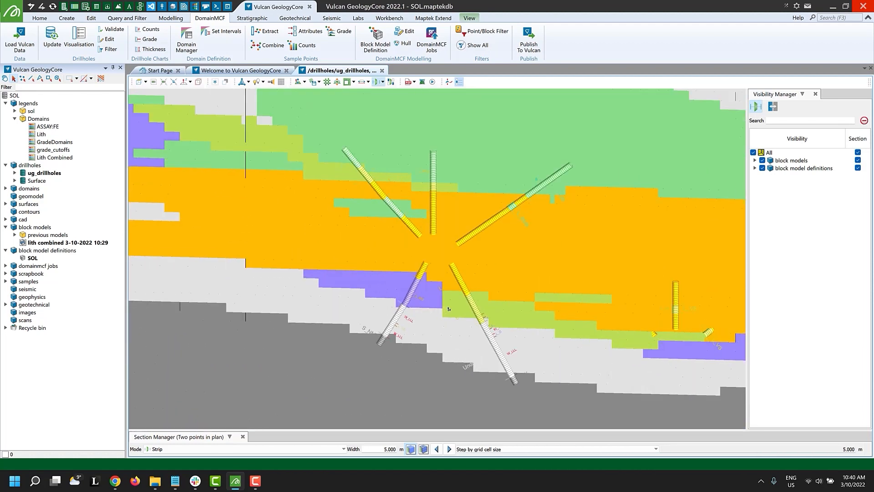
Copy the lith combined DomainMCF job and name the copy lith combined high res
{"action": "left_click", "coordinate": [436, 47]}
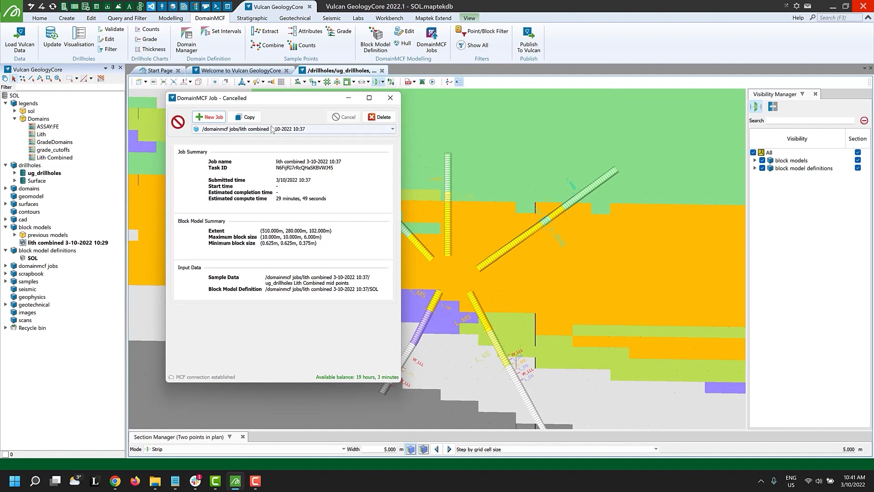
{"action": "left_click", "coordinate": [256, 120]}
{"action": "left_click", "coordinate": [282, 145]}
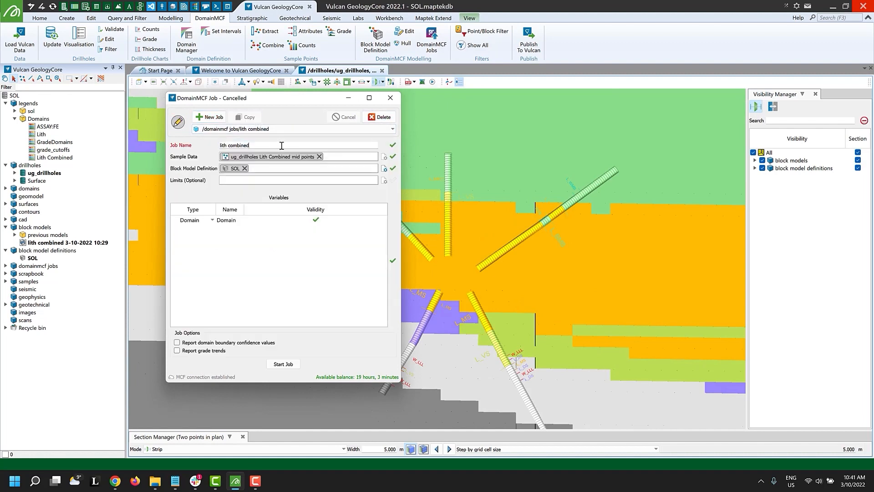
Set the parent to sub-block ratio of the lith combined high res job's SOL definition to 1/16
{"action": "left_click", "coordinate": [384, 169]}
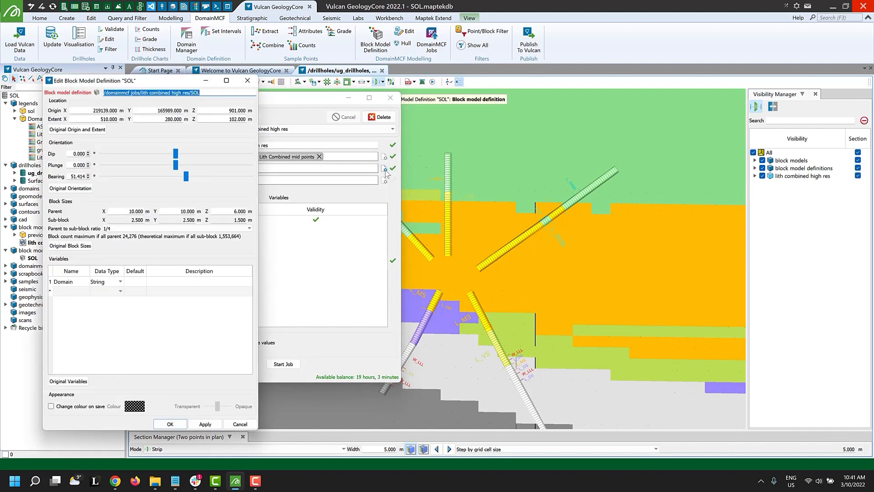
{"action": "left_click", "coordinate": [244, 228]}
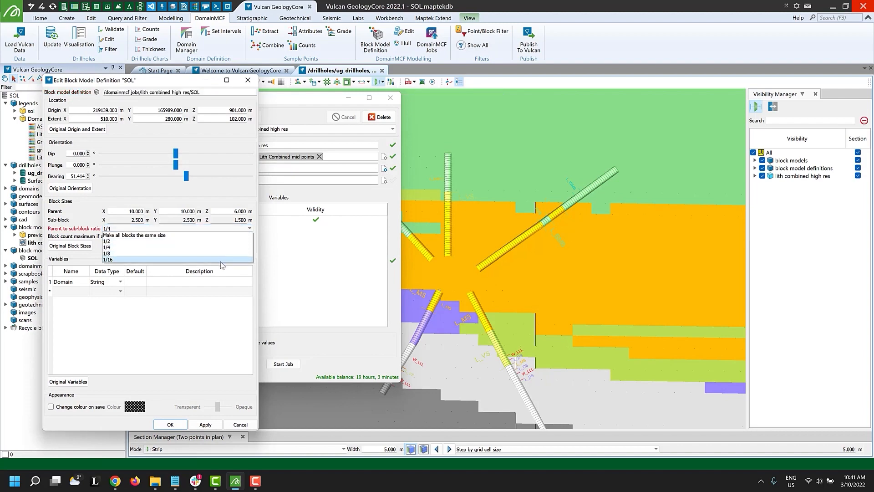
{"action": "left_click", "coordinate": [225, 259]}
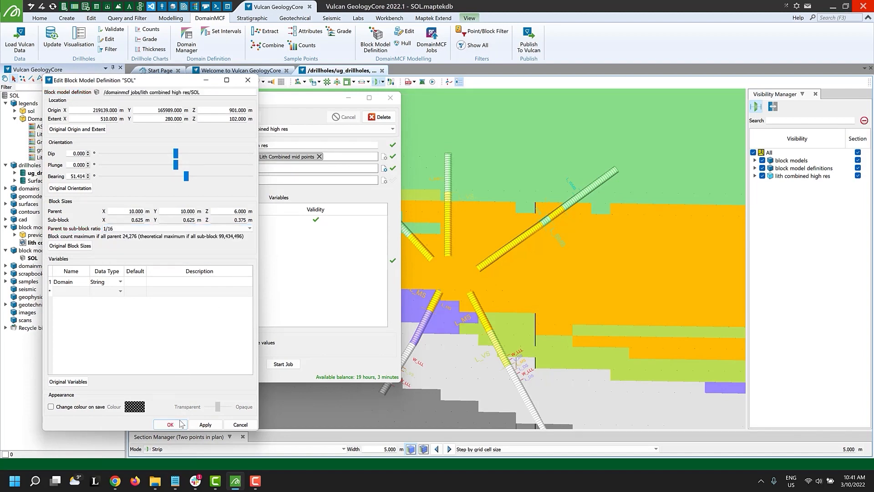
{"action": "left_click", "coordinate": [181, 423]}
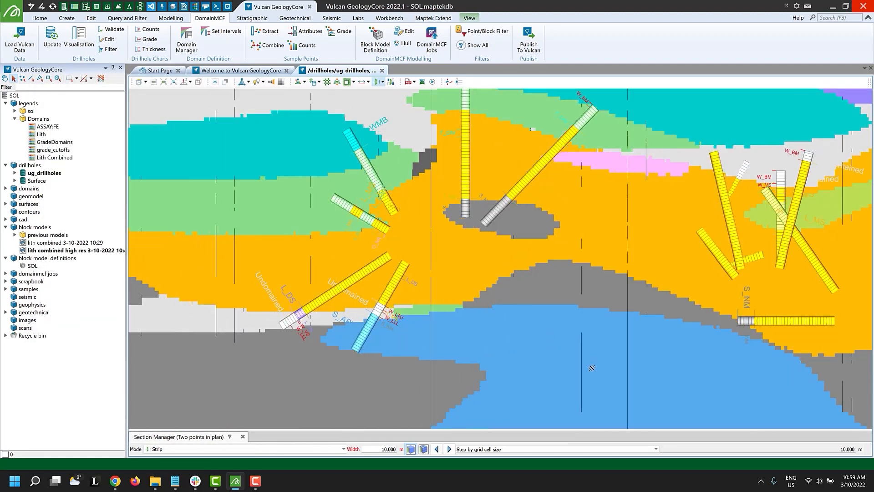
{"action": "left_click_drag", "start_coordinate": [592, 368], "coordinate": [591, 382]}
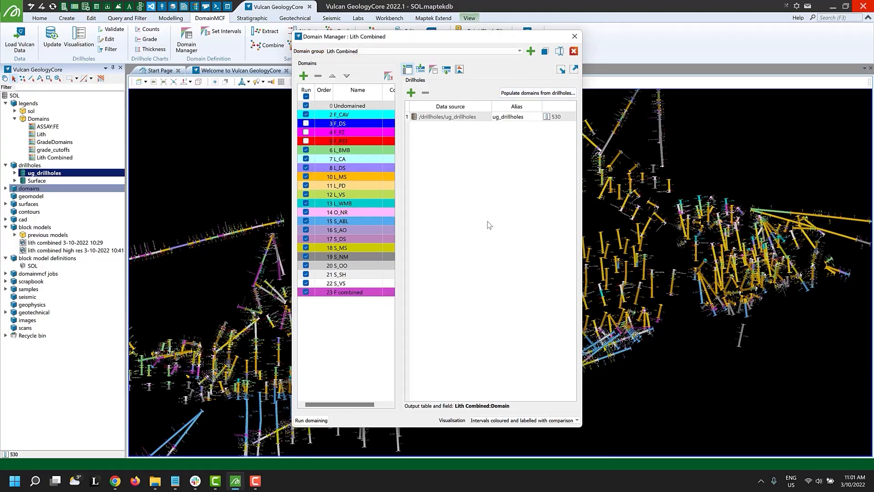
Create a new domain group named undomained and add ug_drillholes as its data source
{"action": "left_click", "coordinate": [531, 51]}
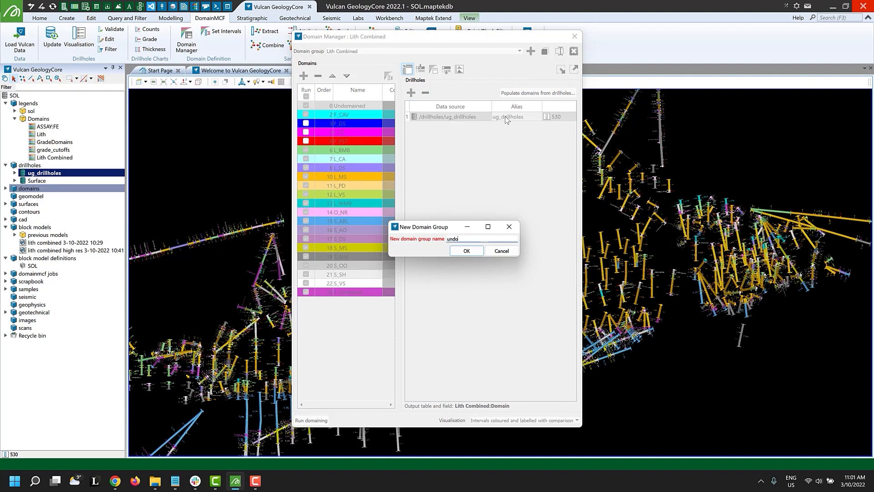
{"action": "left_click", "coordinate": [466, 250]}
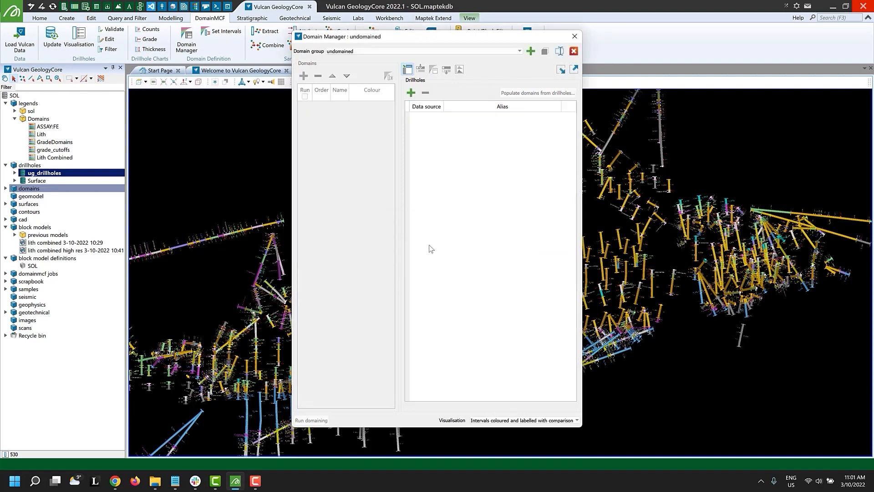
{"action": "left_click_drag", "start_coordinate": [44, 173], "coordinate": [468, 133]}
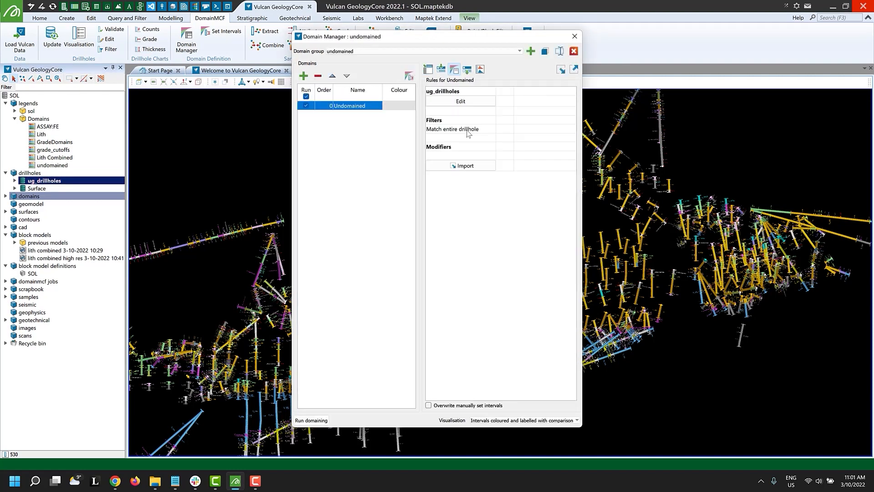
Add a Split by length postprocessing modifier to the undomained group, splitting intervals at 1 m
{"action": "left_click", "coordinate": [467, 69]}
{"action": "left_click", "coordinate": [478, 95]}
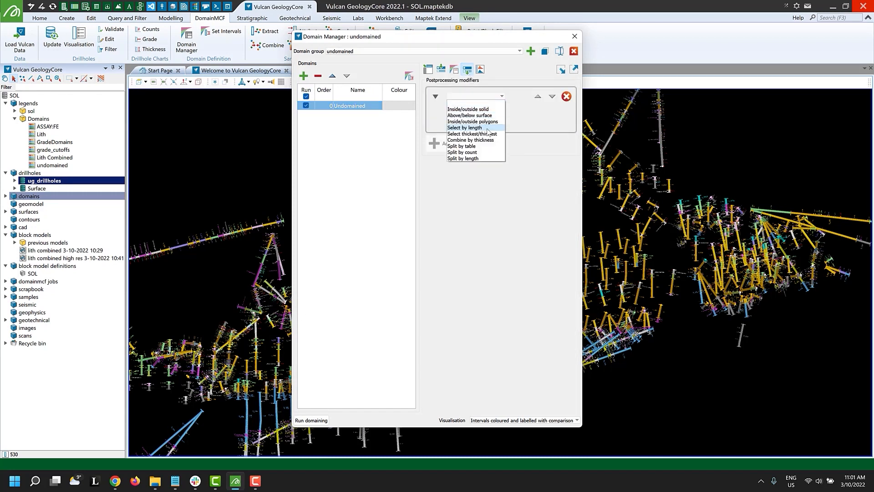
{"action": "left_click", "coordinate": [473, 159]}
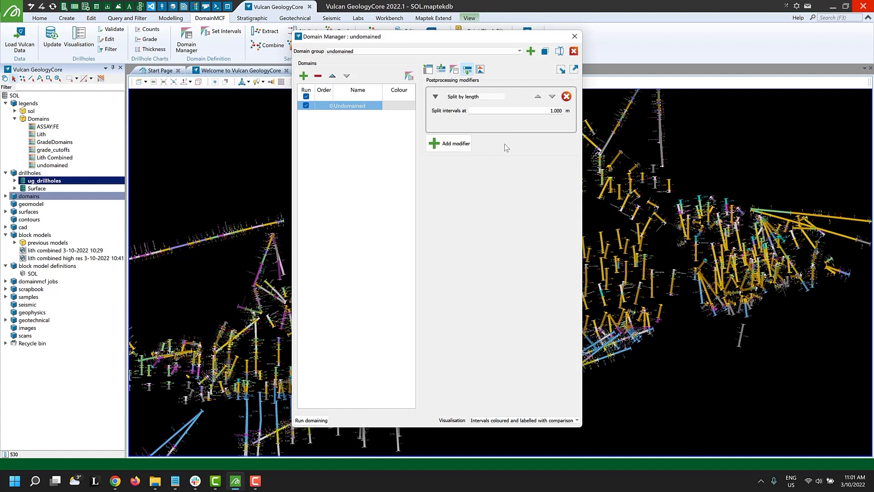
{"action": "left_click", "coordinate": [542, 110]}
{"action": "type", "text": "1"}
Enable domain grade charts for ASSAY:FE, ASSAY:PB and ASSAY:ZN and run the domaining for the undomained group
{"action": "left_click", "coordinate": [479, 69]}
{"action": "left_click", "coordinate": [460, 119]}
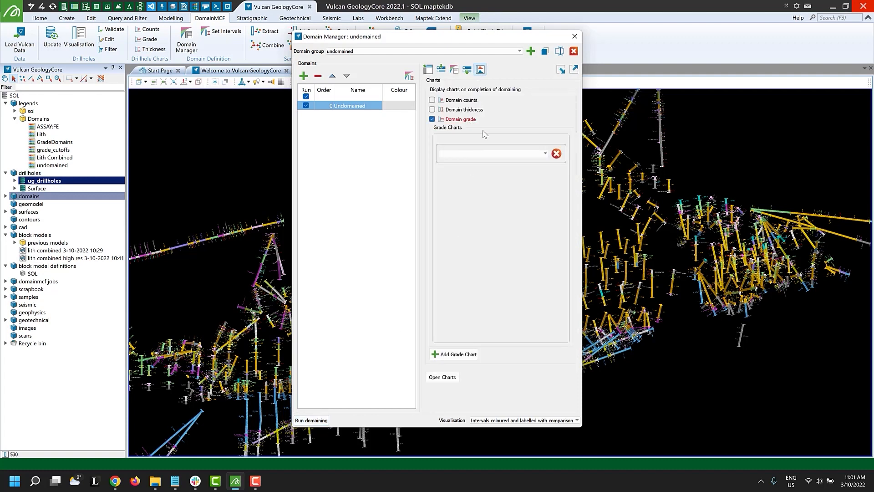
{"action": "left_click", "coordinate": [526, 155]}
{"action": "left_click", "coordinate": [523, 210]}
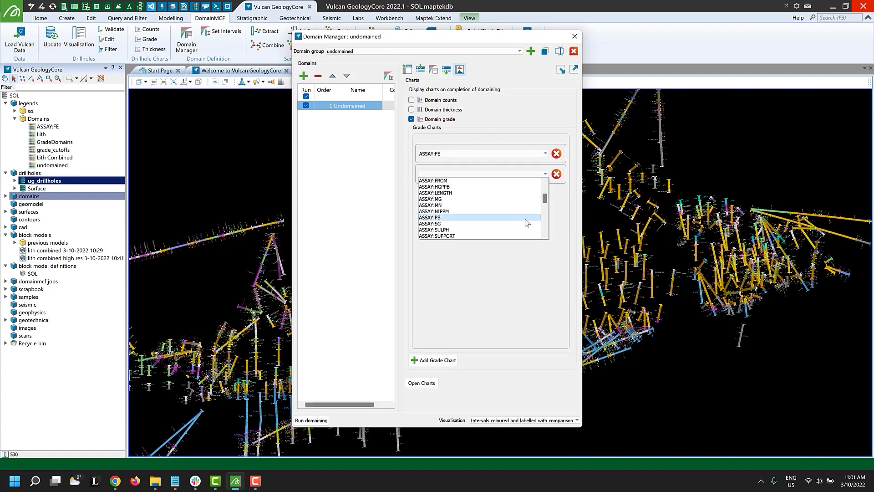
{"action": "left_click", "coordinate": [527, 220]}
{"action": "left_click", "coordinate": [524, 256]}
{"action": "left_click", "coordinate": [311, 420]}
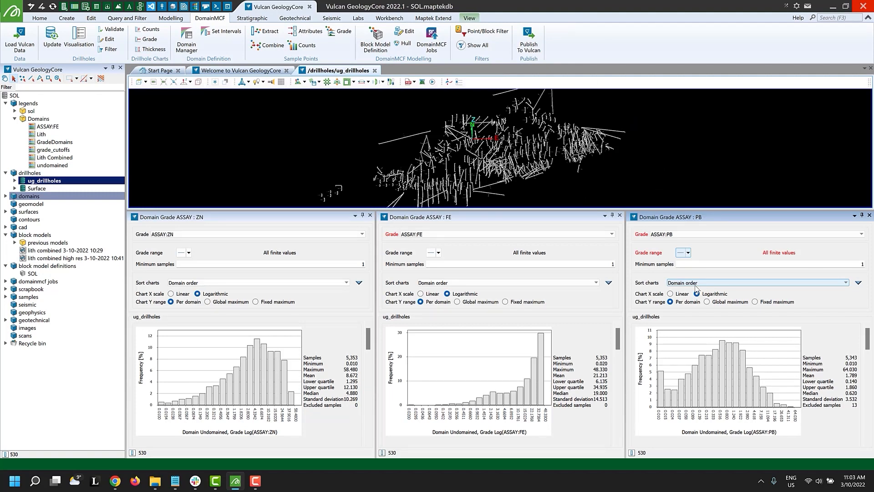
Set up a point extraction from the undomained interval table, assigning all numeric fields from the additional ASSAY table
{"action": "left_click", "coordinate": [266, 31]}
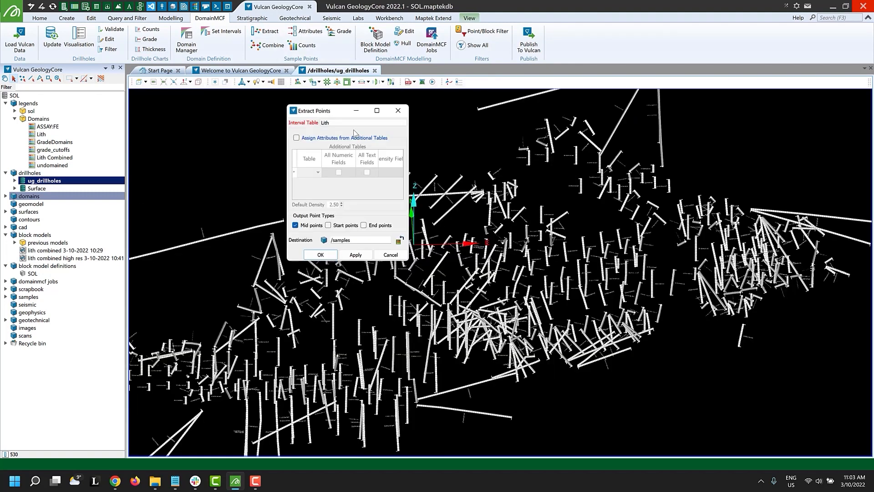
{"action": "left_click", "coordinate": [392, 123]}
{"action": "left_click", "coordinate": [370, 172]}
{"action": "left_click", "coordinate": [336, 140]}
{"action": "left_click", "coordinate": [317, 172]}
{"action": "left_click", "coordinate": [320, 184]}
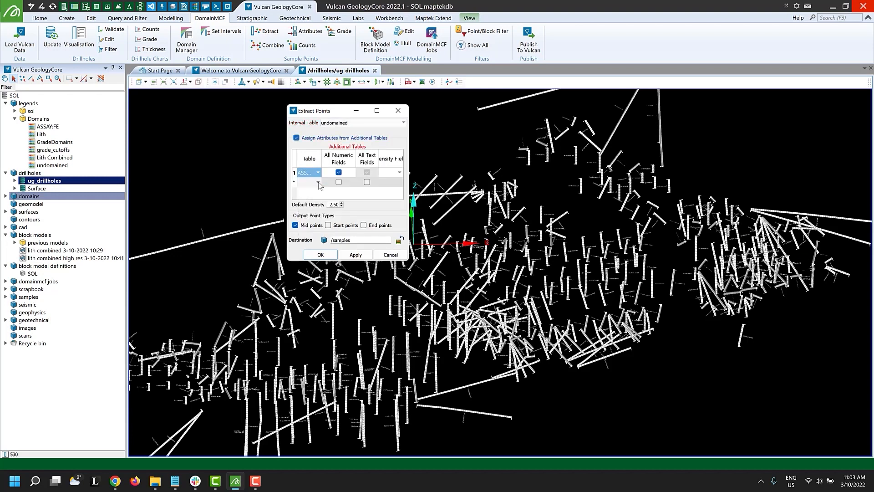
Use SG as the density field and extract the mid points into /samples
{"action": "left_click", "coordinate": [399, 172]}
{"action": "scroll", "coordinate": [389, 223], "scroll_direction": "down", "scroll_amount": 3}
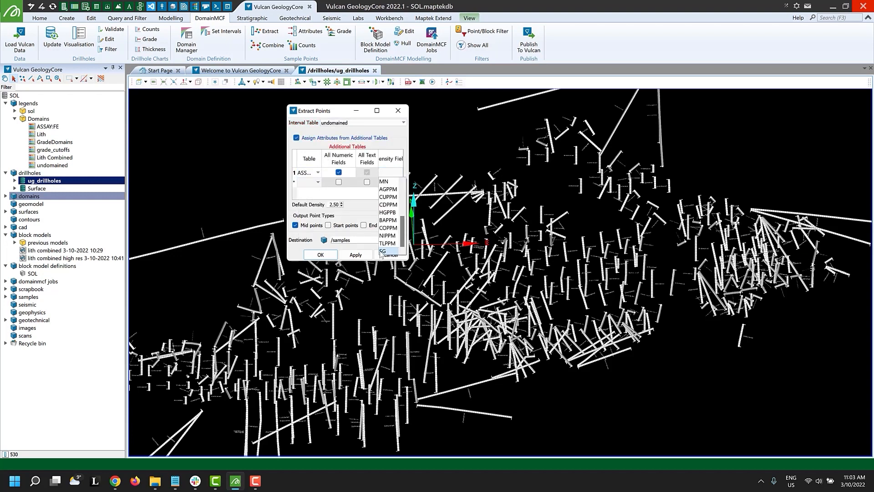
{"action": "left_click", "coordinate": [387, 251]}
{"action": "left_click", "coordinate": [321, 254]}
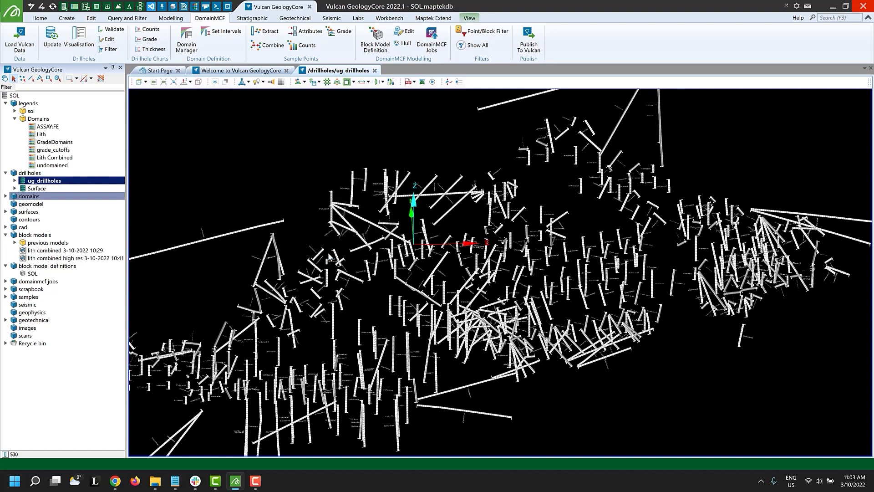
Display the ug_drillholes undomained mid points 3 samples and colour them by FE
{"action": "left_click", "coordinate": [6, 296]}
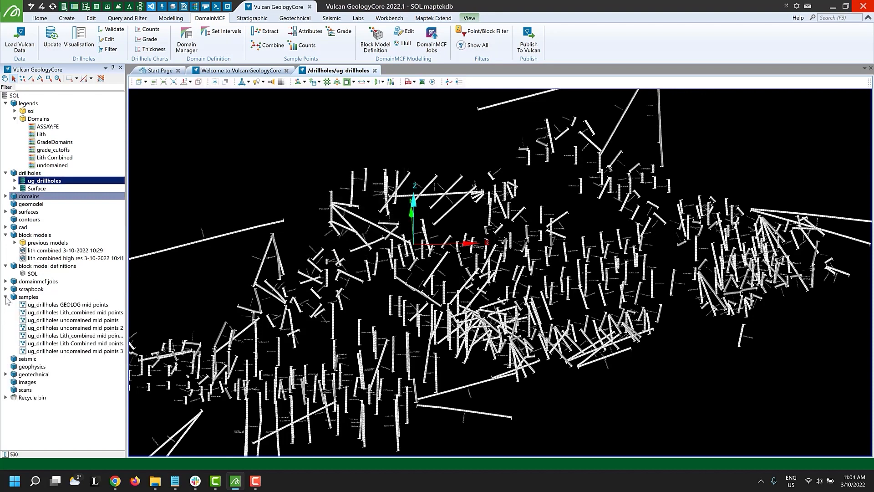
{"action": "double_click", "coordinate": [51, 351]}
{"action": "right_click_drag", "start_coordinate": [550, 342], "coordinate": [524, 304]}
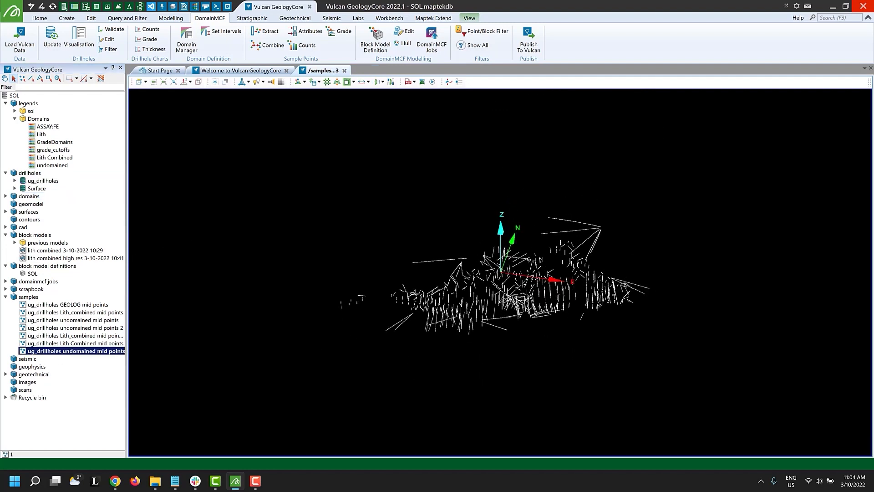
{"action": "scroll", "coordinate": [524, 304], "scroll_direction": "up", "scroll_amount": 5}
{"action": "scroll", "coordinate": [524, 304], "scroll_direction": "down", "scroll_amount": 2}
{"action": "right_click", "coordinate": [490, 286]}
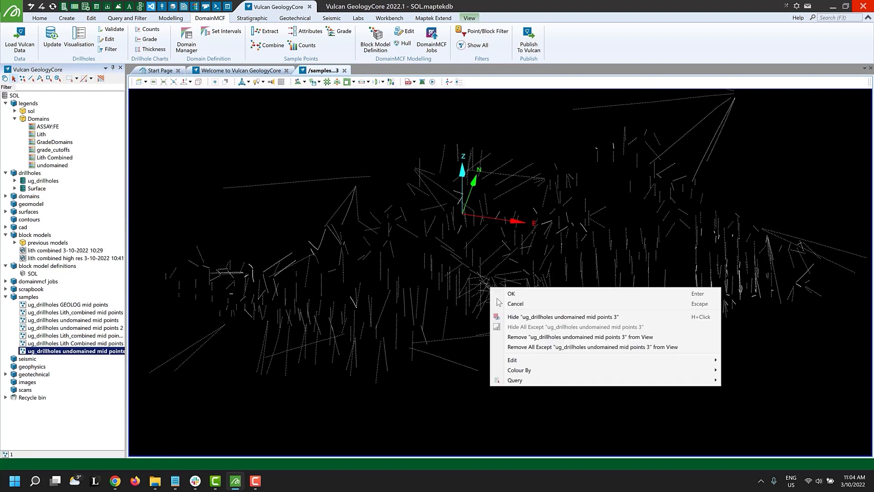
{"action": "mouse_move", "coordinate": [700, 368]}
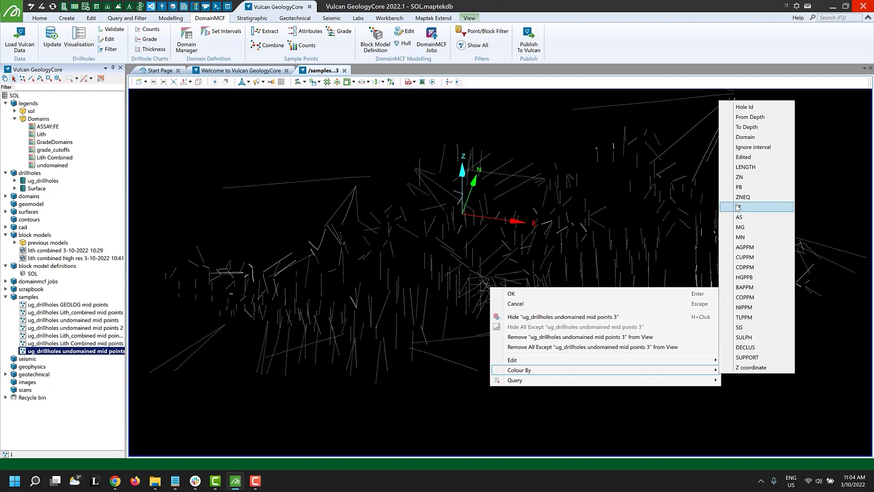
{"action": "left_click", "coordinate": [750, 208]}
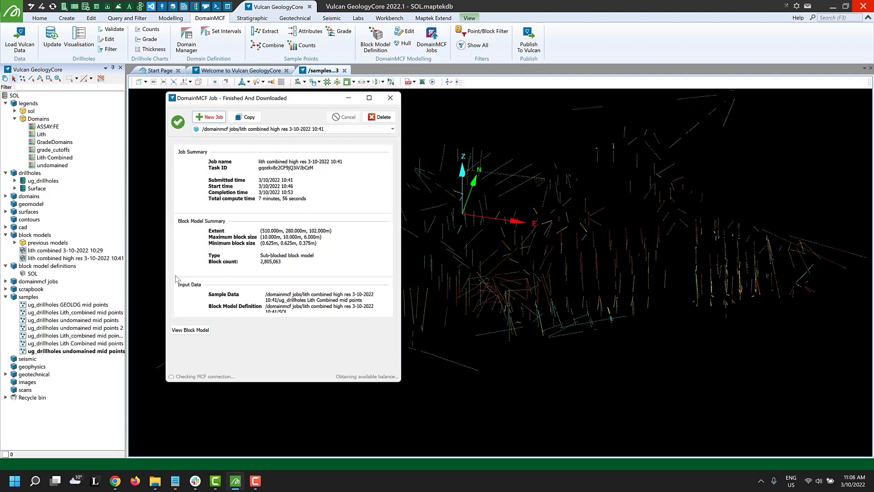
Create a DomainMCF job named grades with ug_drillholes undomained mid points 3 as sample data and SOL as block model definition
{"action": "left_click", "coordinate": [215, 120]}
{"action": "triple_click", "coordinate": [282, 144]}
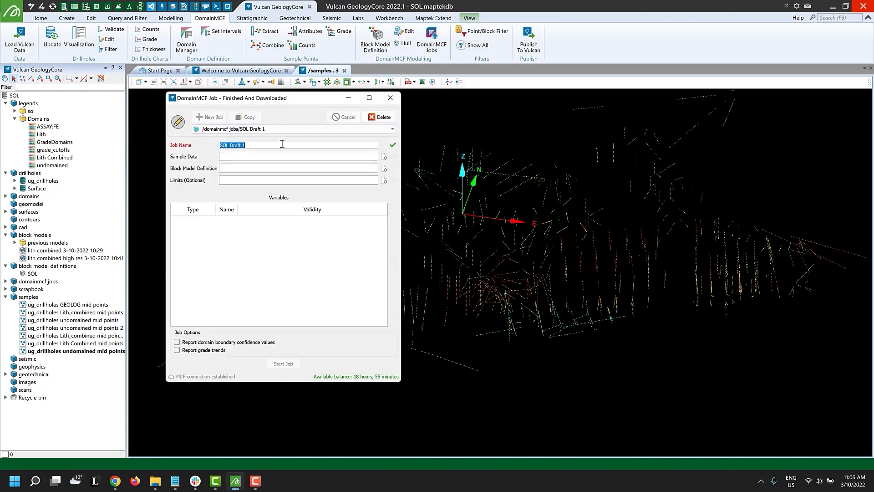
{"action": "type", "text": "grades"}
{"action": "left_click_drag", "start_coordinate": [120, 351], "coordinate": [277, 157]}
{"action": "left_click_drag", "start_coordinate": [33, 273], "coordinate": [232, 168]}
Set the ZN, PB and FE variables to Grade and check the sample points' attribute table for missing values
{"action": "left_click", "coordinate": [213, 229]}
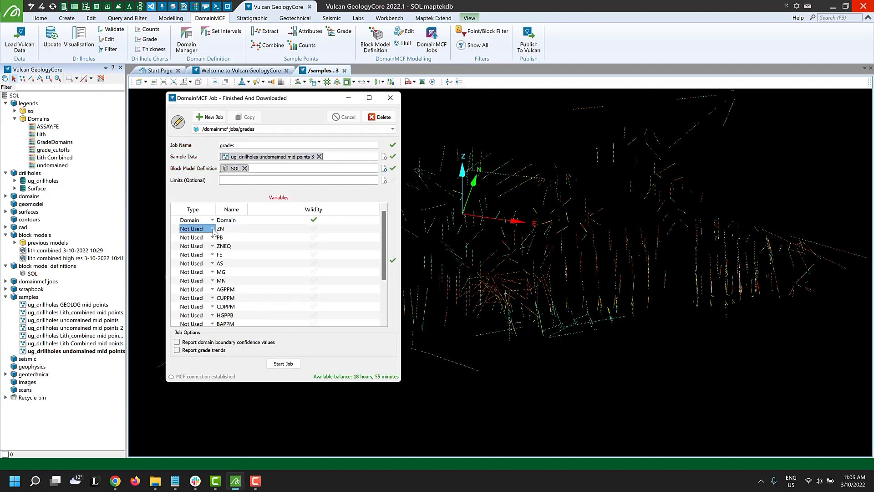
{"action": "left_click", "coordinate": [218, 241]}
{"action": "left_click", "coordinate": [212, 237]}
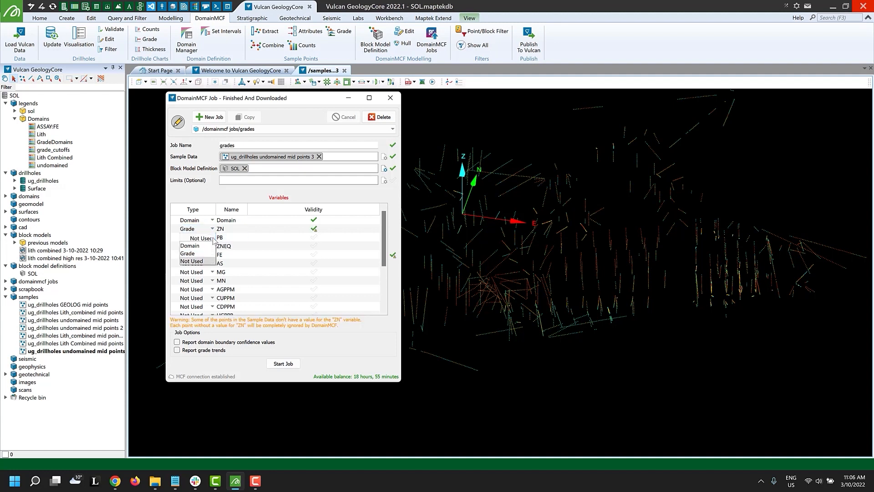
{"action": "left_click", "coordinate": [216, 249]}
{"action": "left_click", "coordinate": [212, 254]}
{"action": "left_click", "coordinate": [209, 266]}
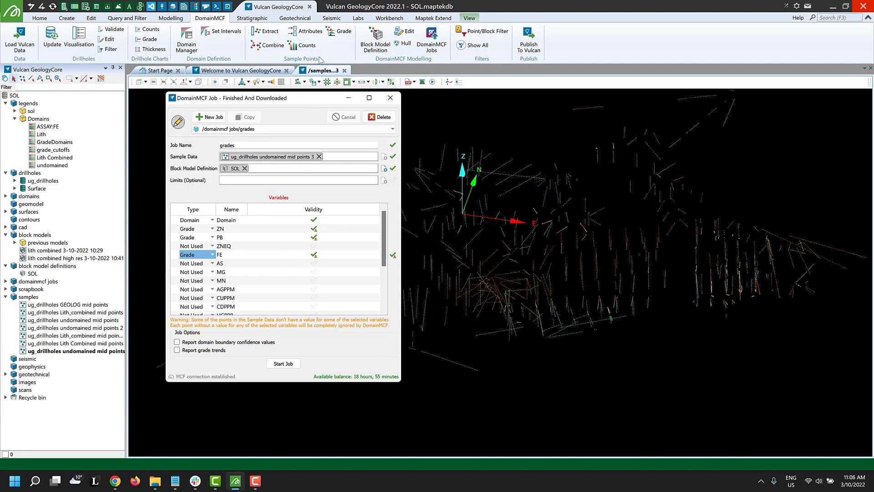
{"action": "left_click", "coordinate": [306, 31]}
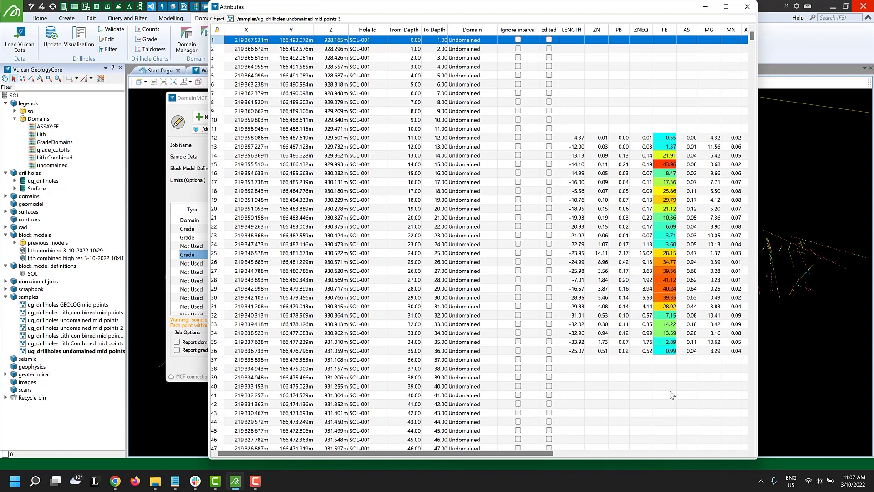
{"action": "left_click", "coordinate": [748, 7]}
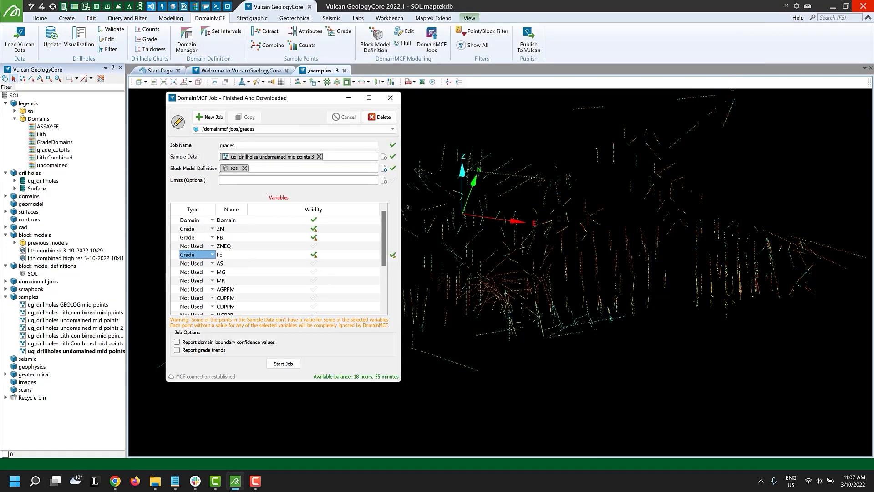
Set the SOL definition's parent block size to 2.5 × 2.5 × 1.5 m and make all blocks the same size
{"action": "left_click", "coordinate": [384, 168]}
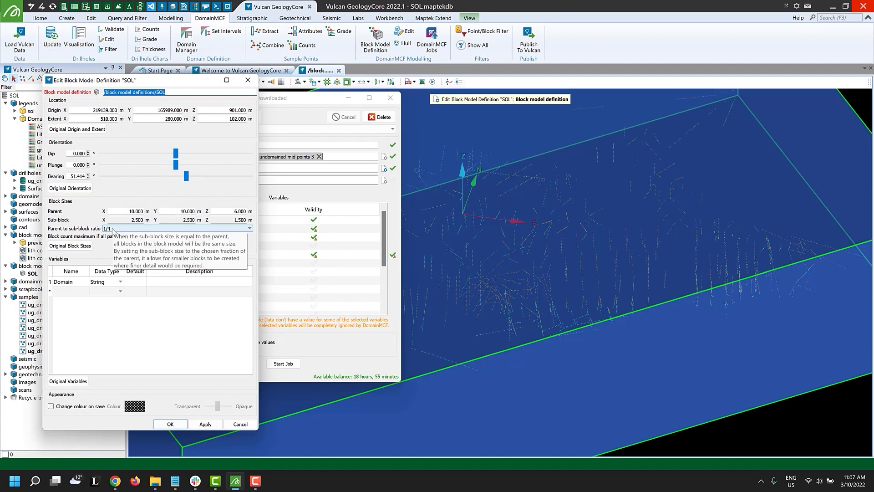
{"action": "double_click", "coordinate": [120, 210]}
{"action": "type", "text": "2"}
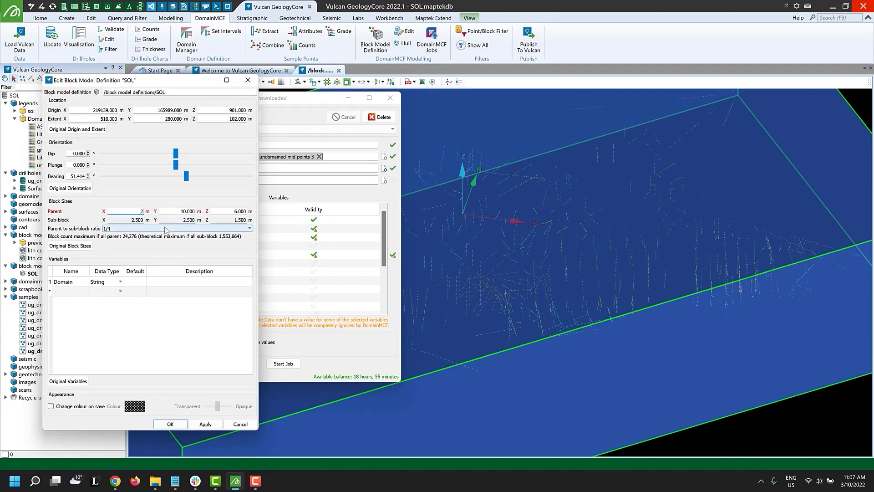
{"action": "type", "text": ".5"}
{"action": "key", "text": "Tab"}
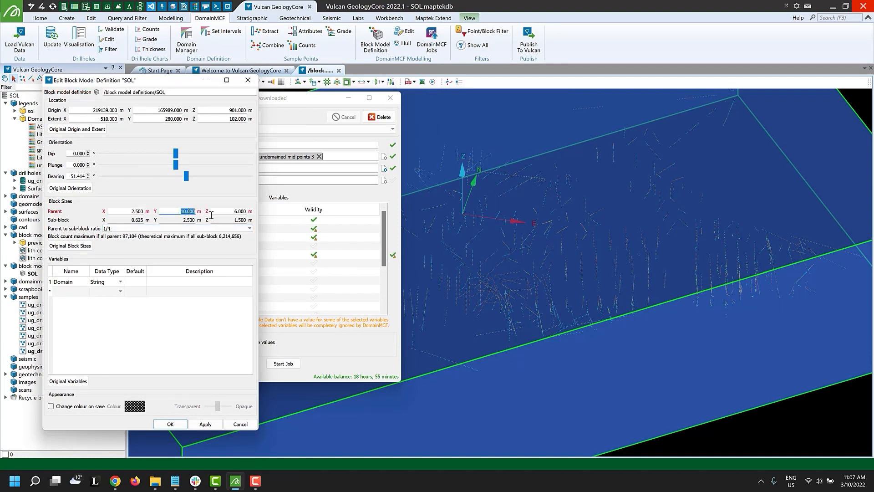
{"action": "type", "text": "2.5"}
{"action": "key", "text": "Tab"}
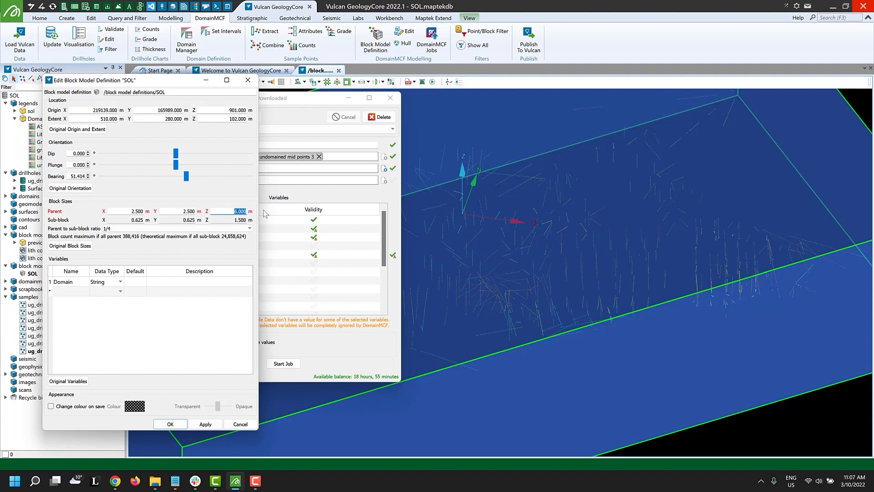
{"action": "type", "text": "1.5"}
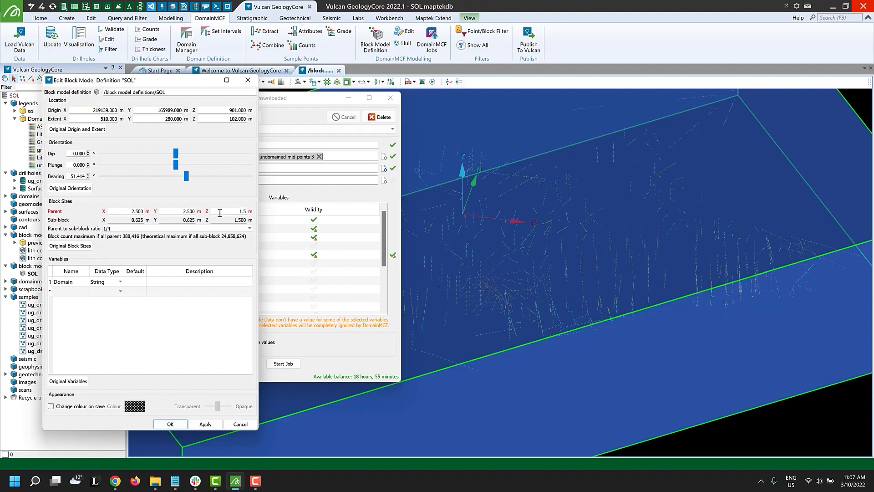
{"action": "left_click", "coordinate": [164, 228]}
{"action": "left_click", "coordinate": [159, 234]}
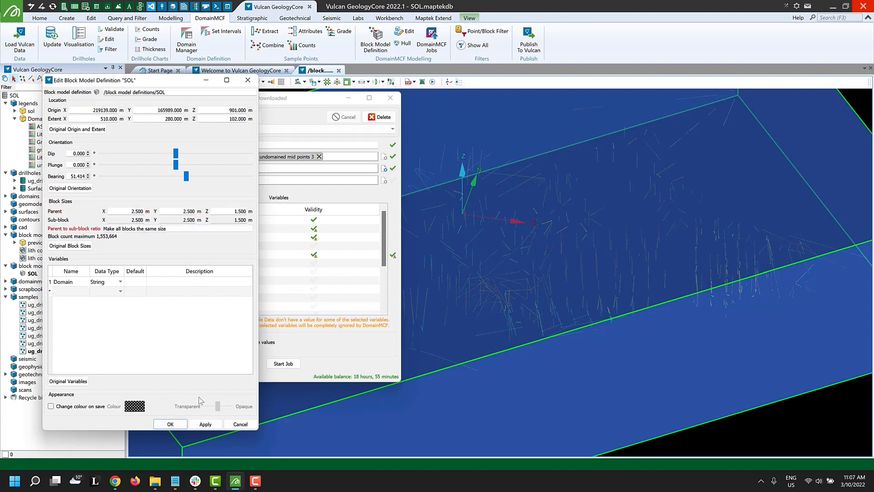
{"action": "left_click", "coordinate": [181, 424]}
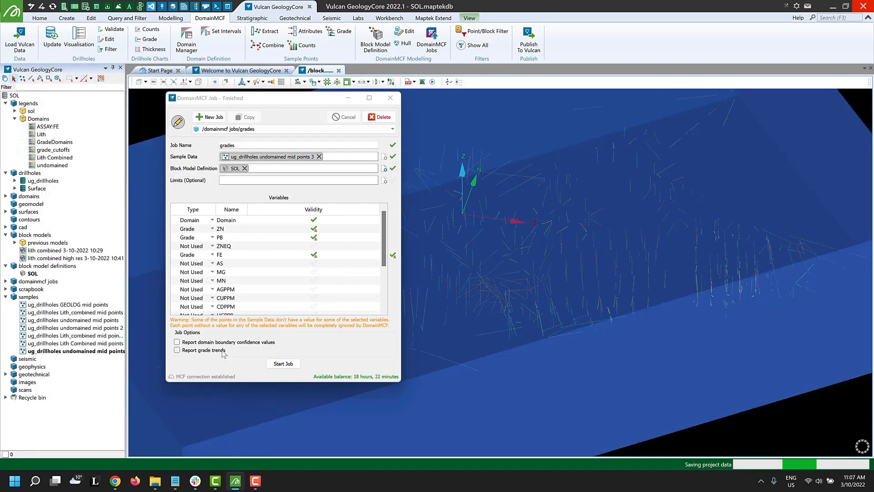
Enable grade trend reporting in the grades job's options
{"action": "left_click", "coordinate": [222, 350]}
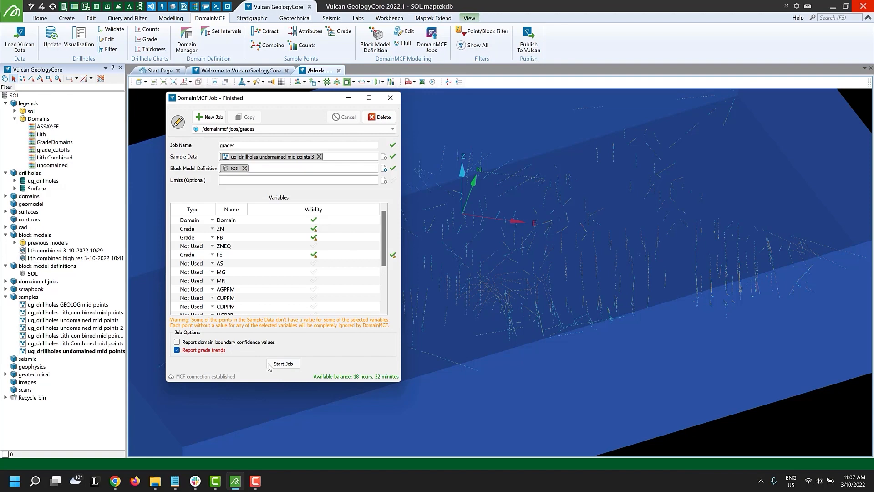
Edit the undomained grades model's FE_trend legend by adding a stop at 34.96, moving the blue stop to 5.44 and lowering the green stop
{"action": "mouse_move", "coordinate": [356, 290]}
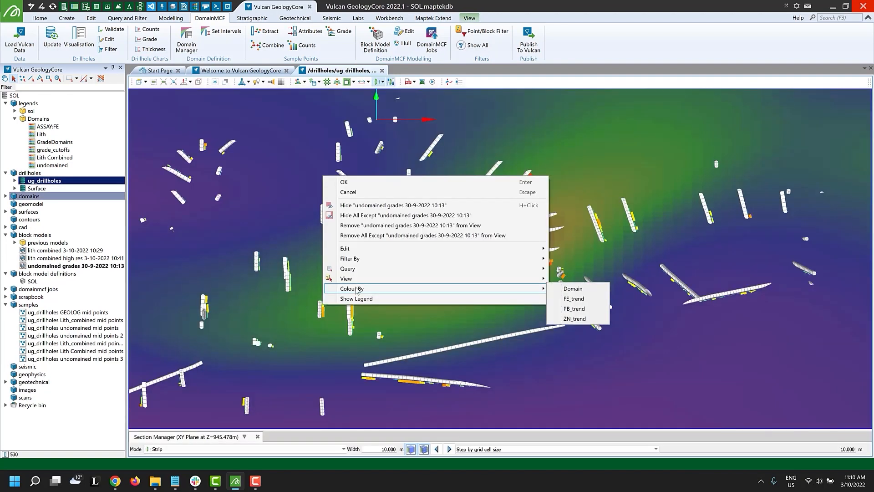
{"action": "left_click", "coordinate": [357, 298]}
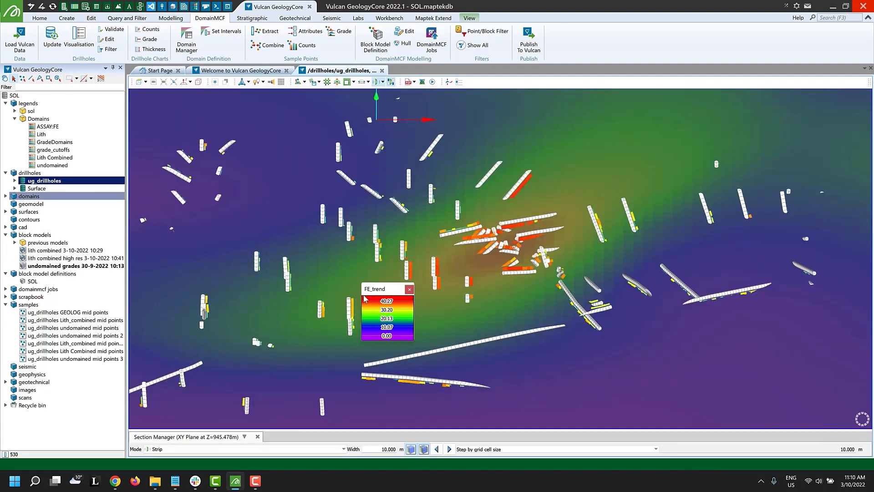
{"action": "double_click", "coordinate": [398, 322]}
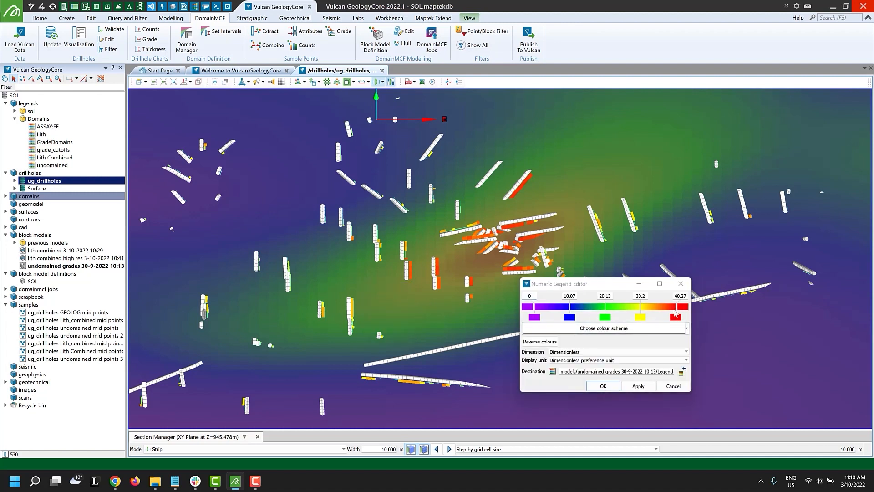
{"action": "left_click", "coordinate": [657, 306]}
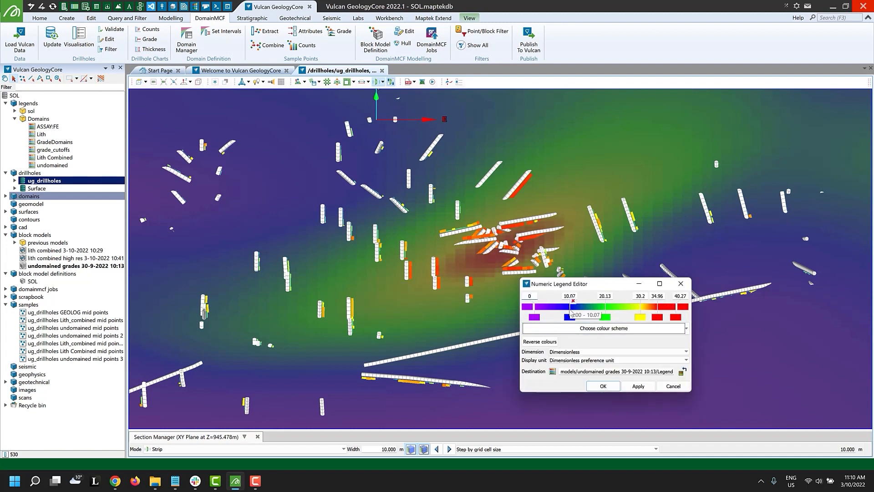
{"action": "left_click_drag", "start_coordinate": [572, 309], "coordinate": [554, 306]}
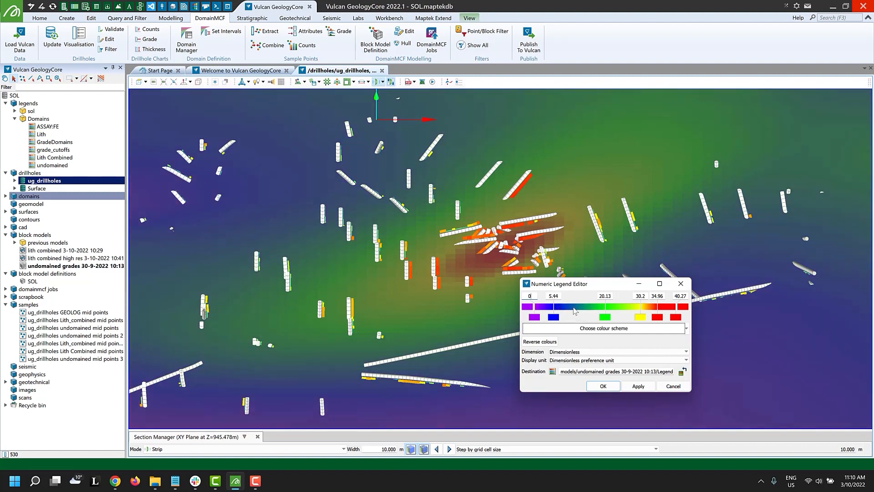
{"action": "left_click_drag", "start_coordinate": [607, 309], "coordinate": [578, 303]}
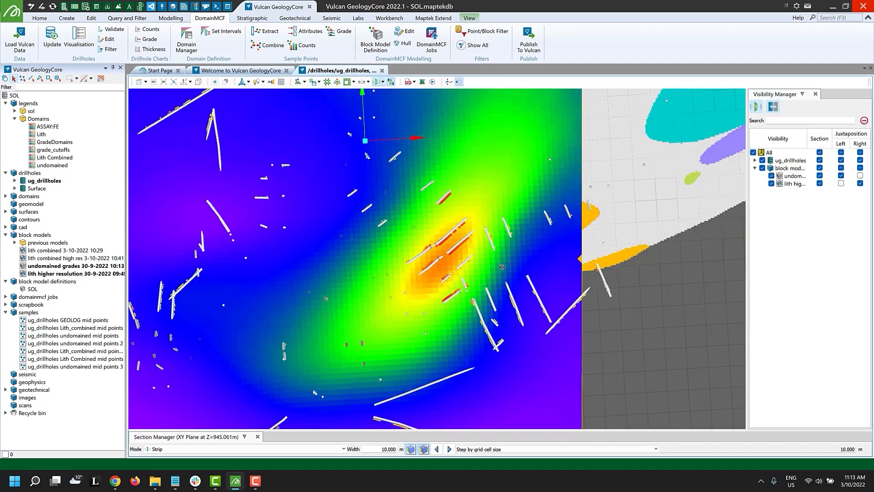
Sweep the juxtaposition divider across the section to compare the undomained grades model with the lith higher resolution model
{"action": "left_click_drag", "start_coordinate": [583, 317], "coordinate": [245, 409]}
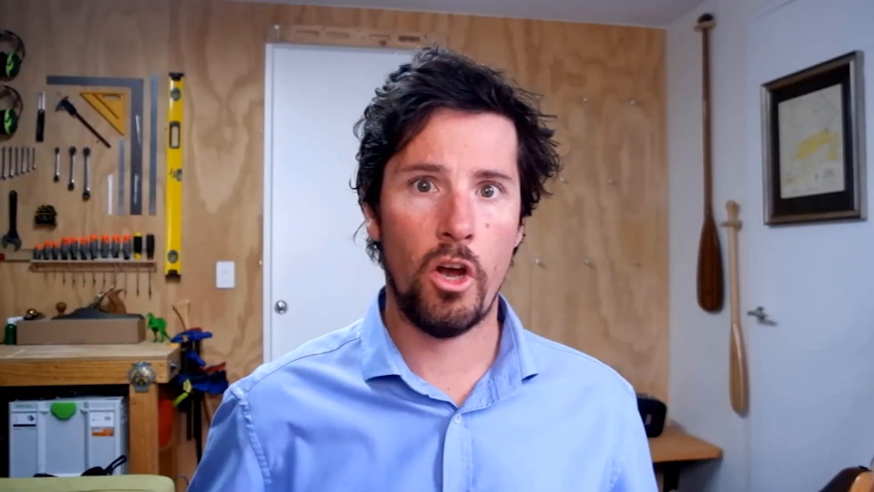